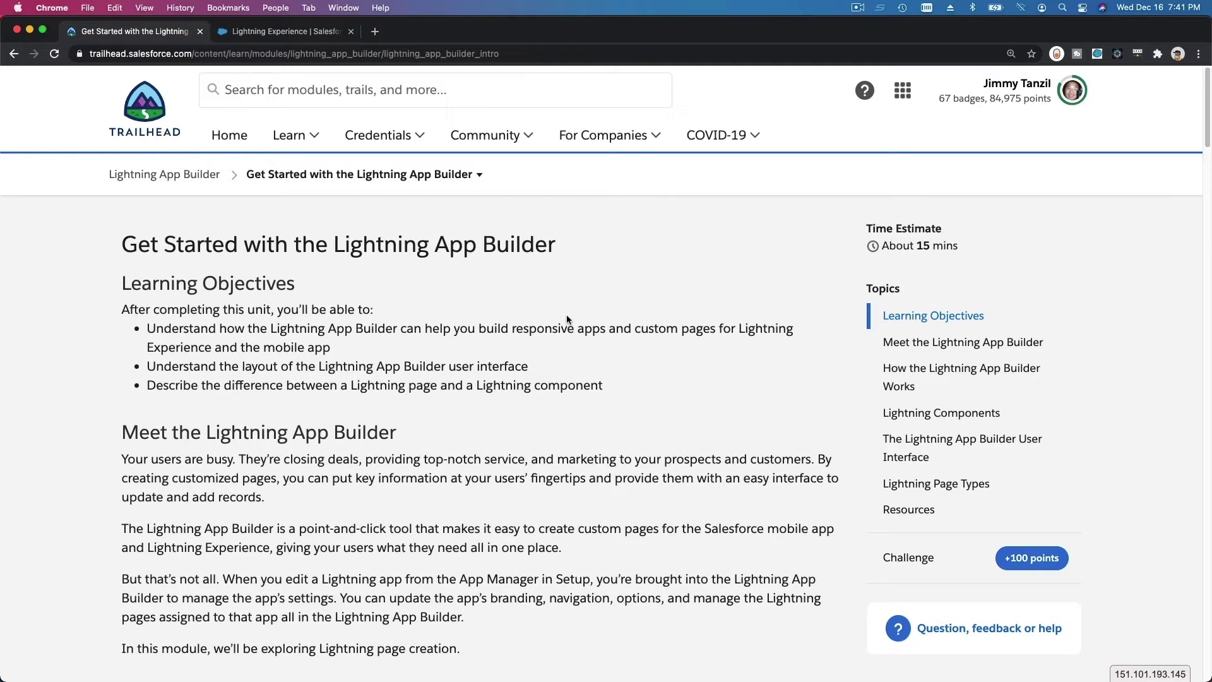
scroll(568, 320, "down", 3)
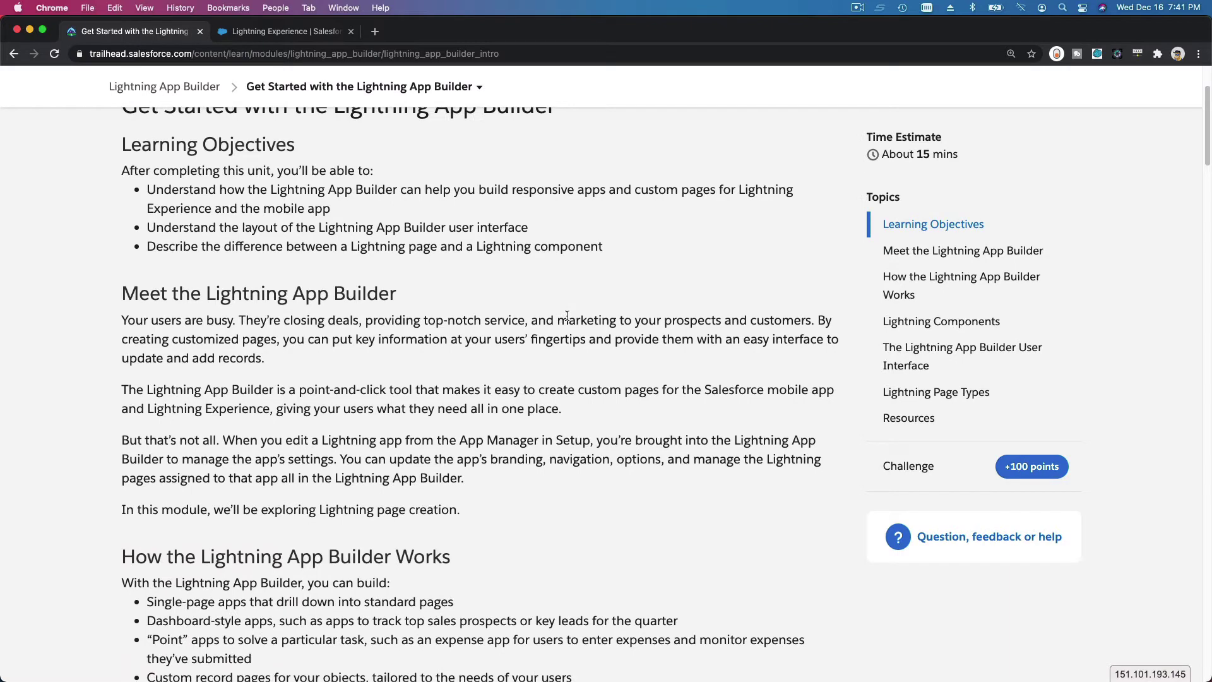
scroll(568, 315, "down", 3)
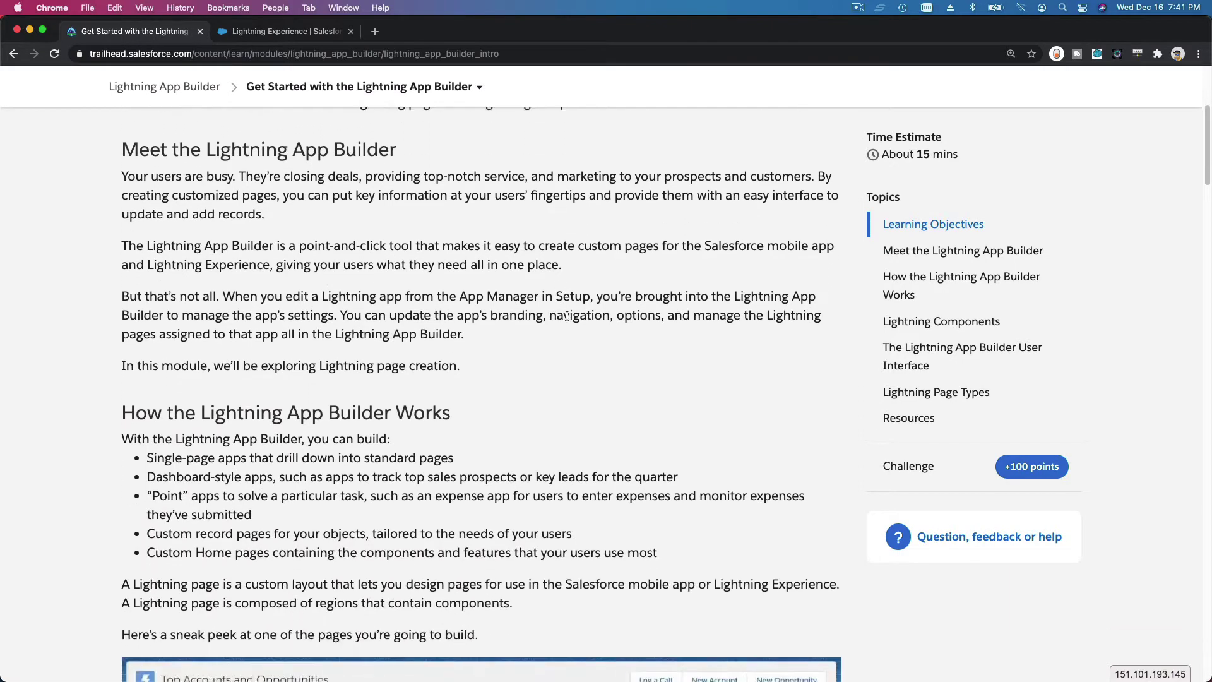
scroll(566, 316, "down", 2)
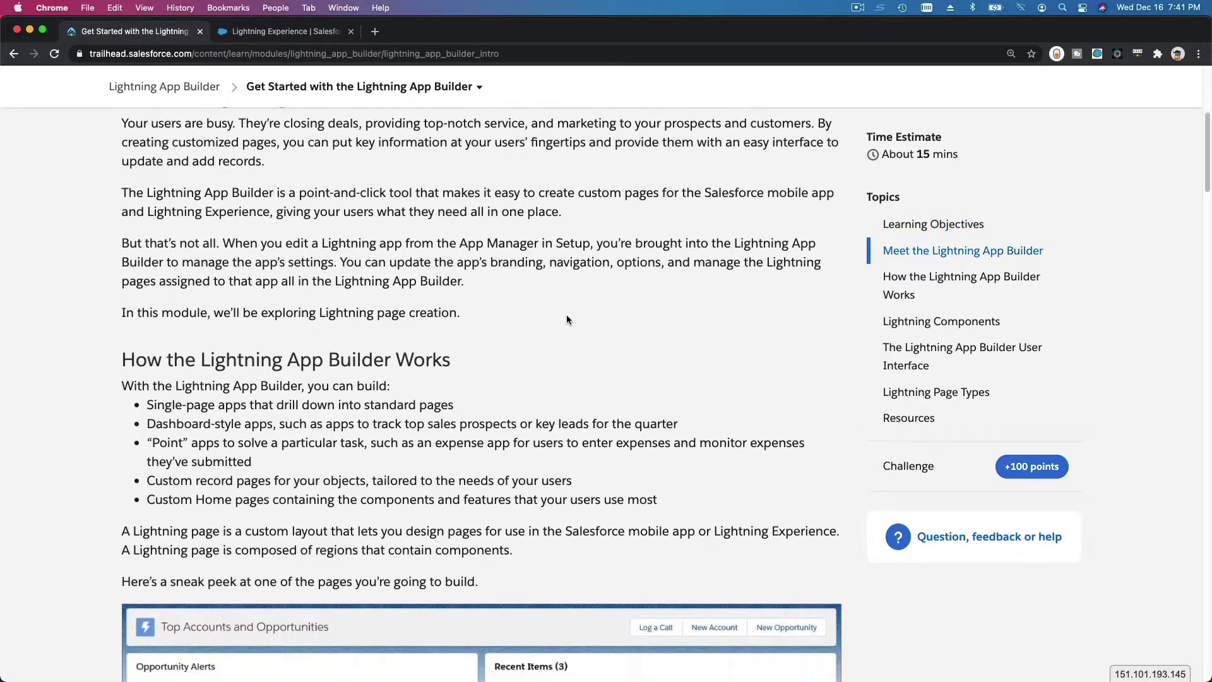
scroll(566, 315, "down", 3)
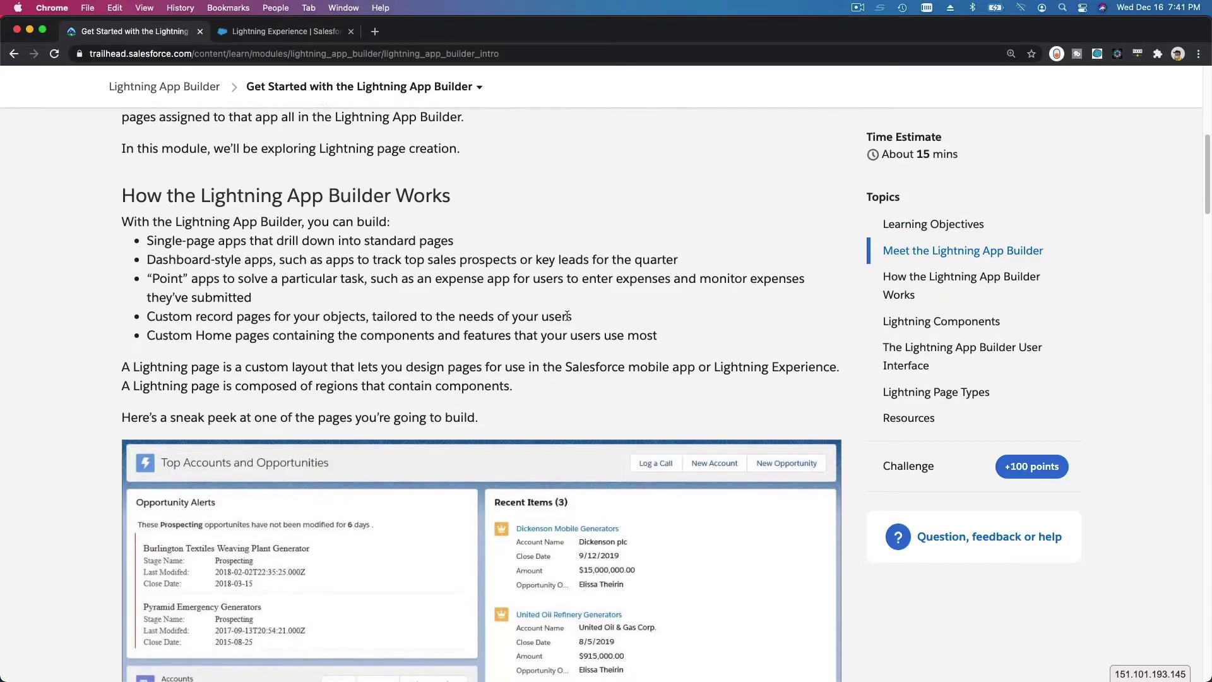
scroll(568, 317, "down", 2)
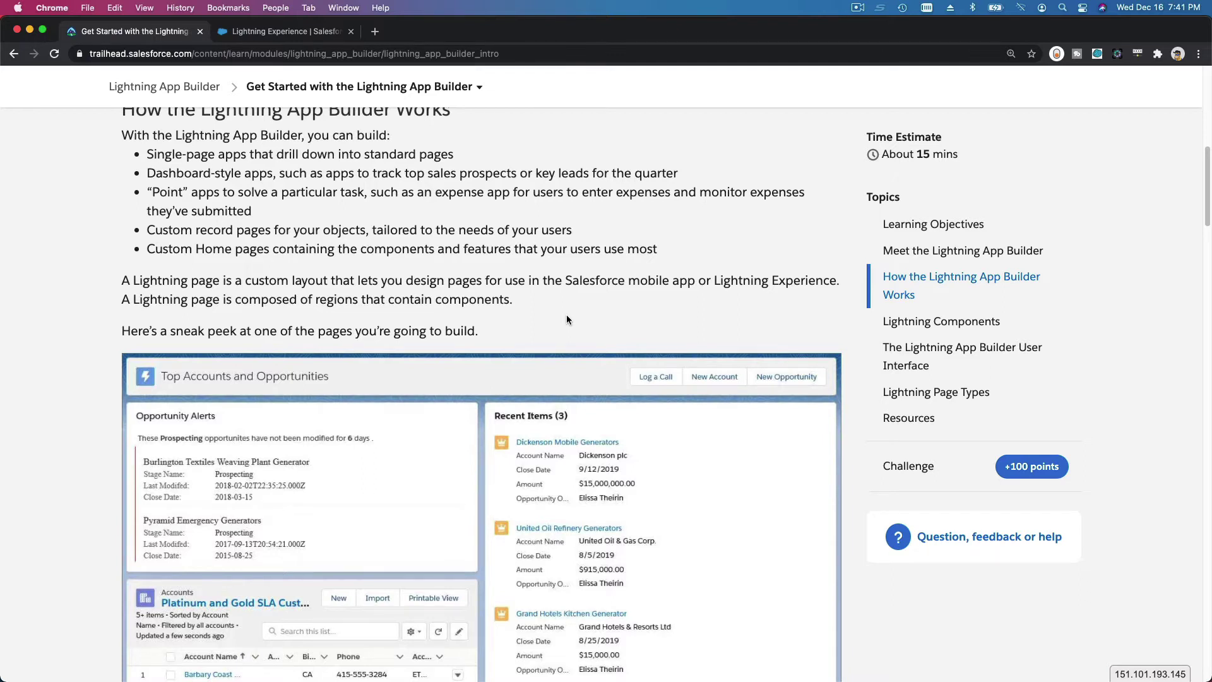
scroll(566, 319, "up", 2)
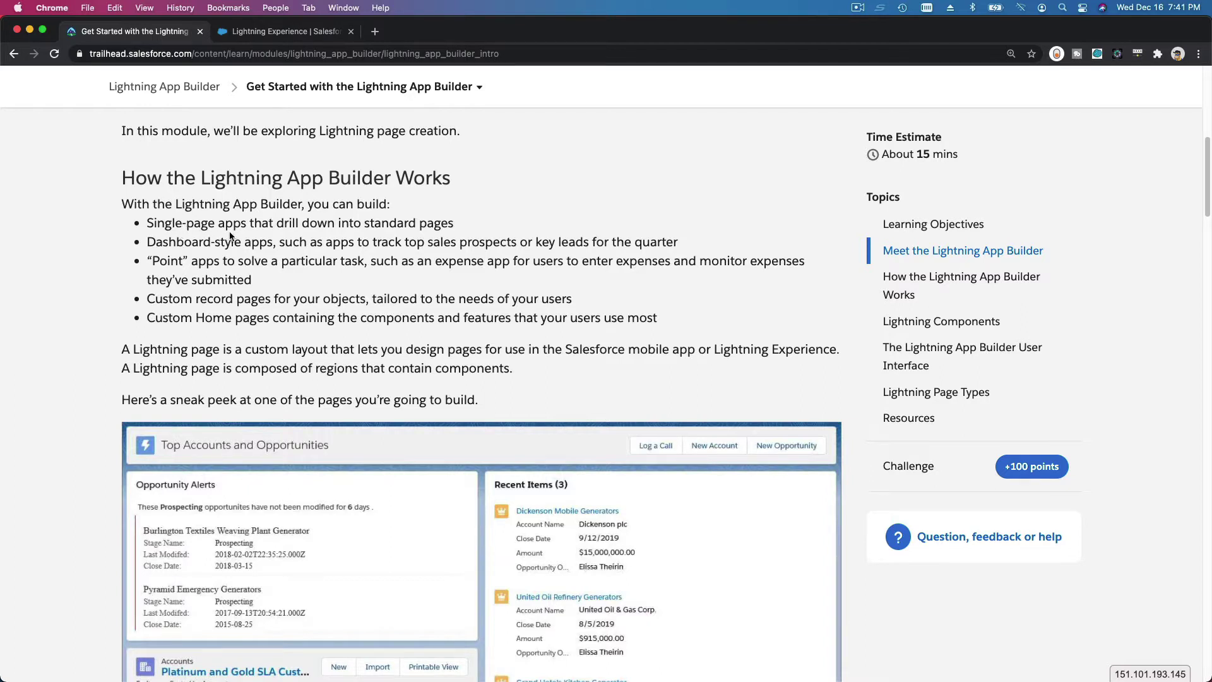
Step: Read the Trailhead bullets on single-page, dashboard-style and Point apps, highlighting each in turn
triple_click(389, 230)
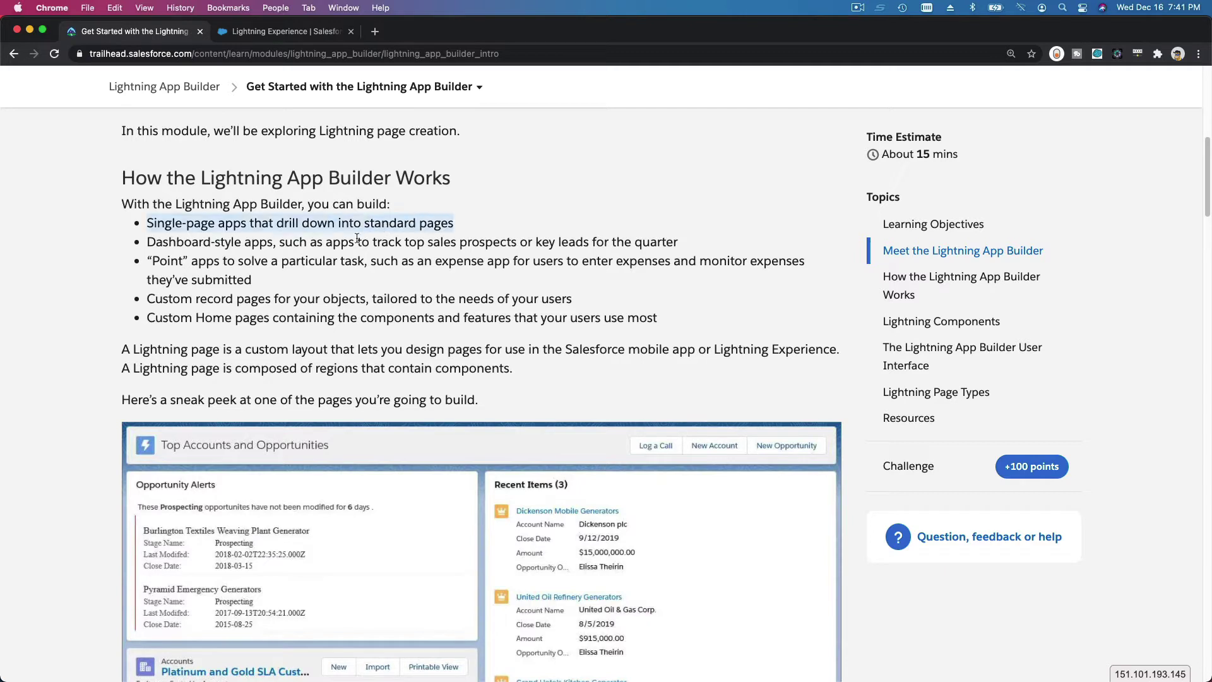
triple_click(303, 243)
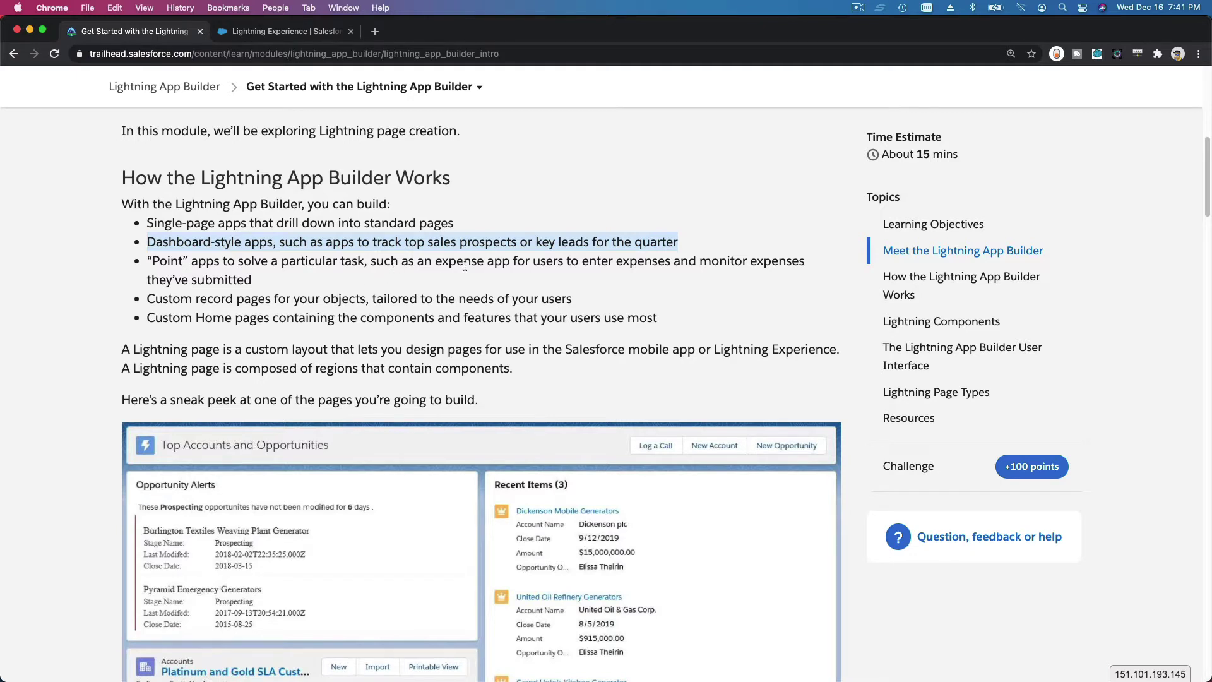
triple_click(594, 254)
left_click(588, 242)
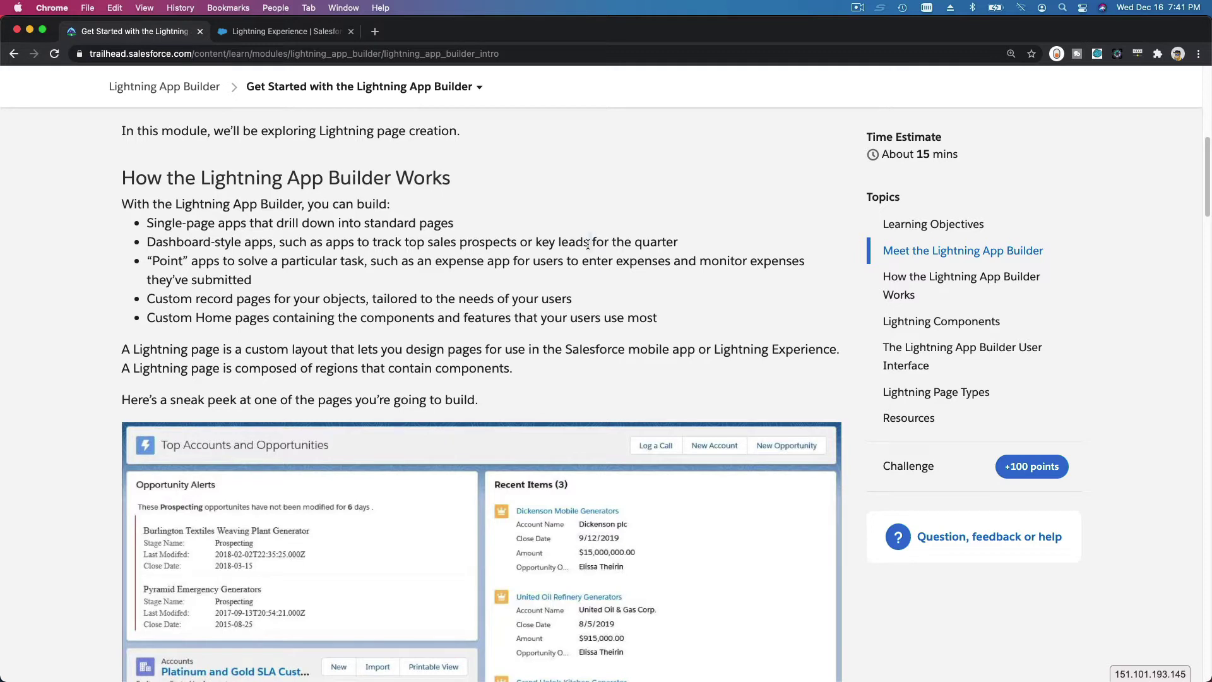
triple_click(589, 243)
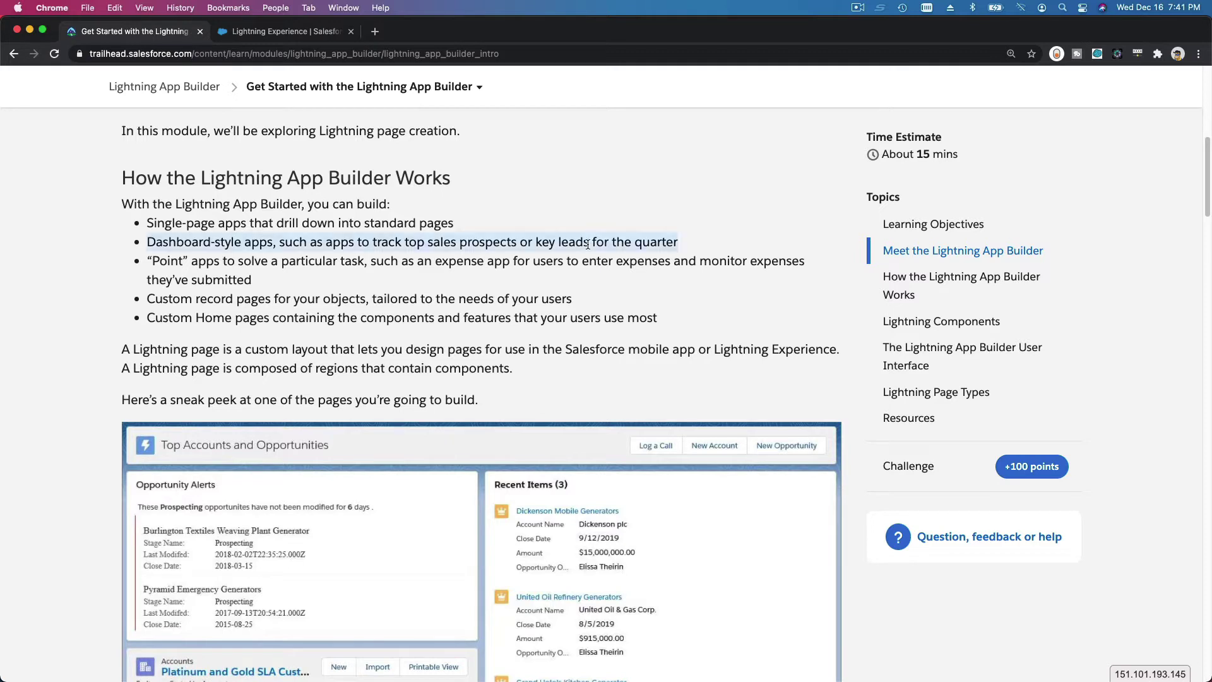
double_click(307, 265)
triple_click(308, 265)
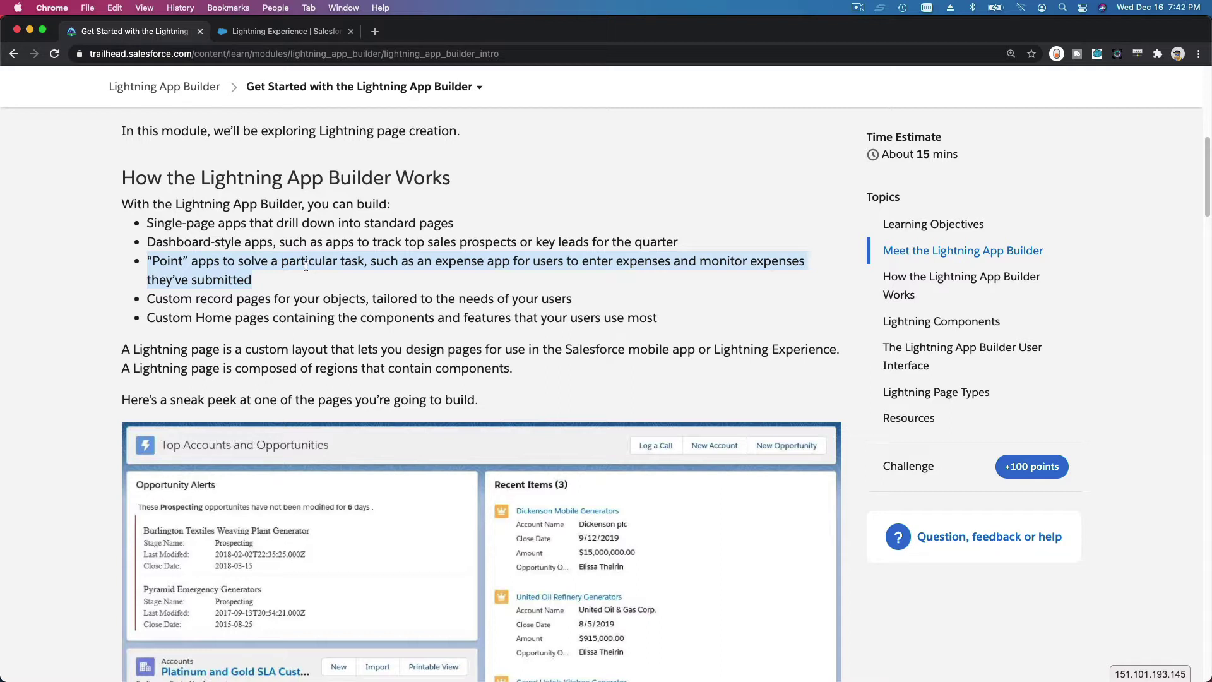
left_click(255, 280)
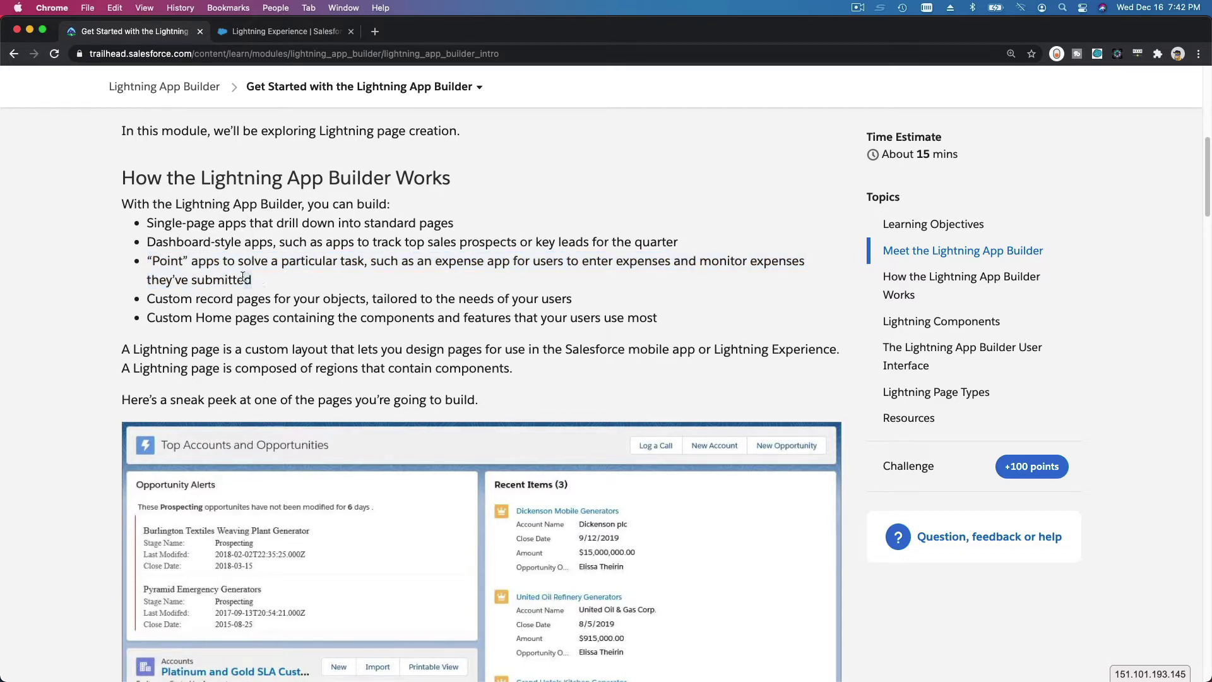
left_click_drag(259, 276, 147, 242)
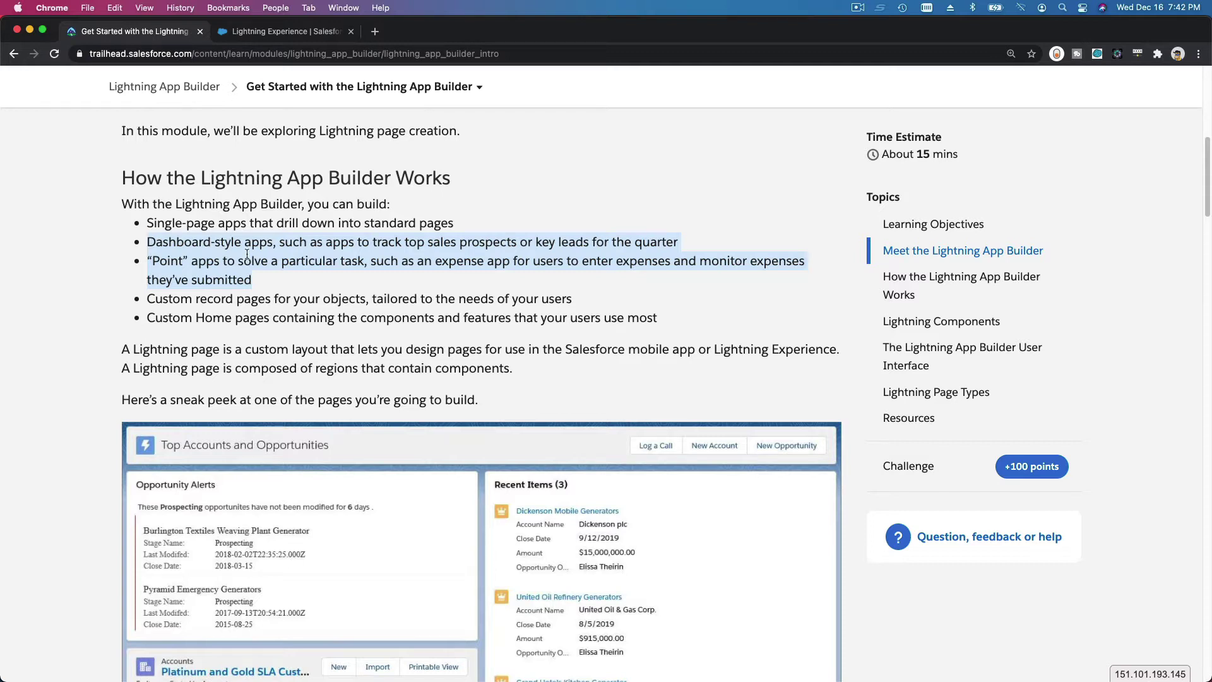
left_click(270, 274)
scroll(269, 274, "down", 1)
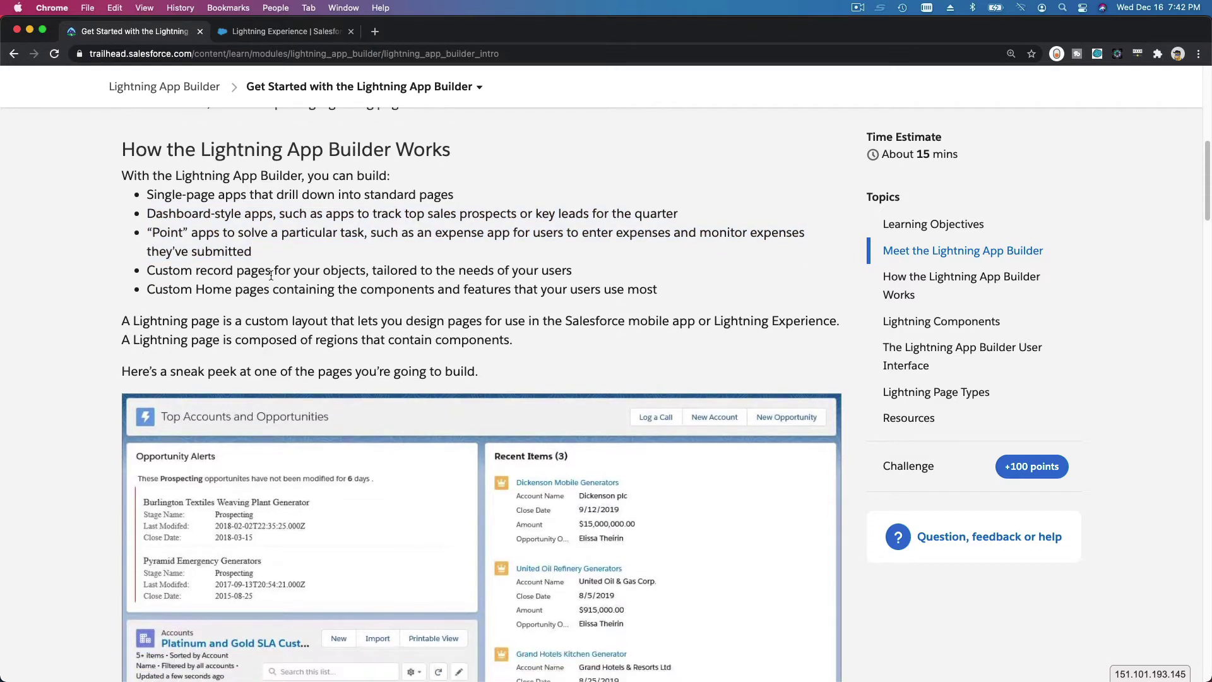
scroll(272, 274, "down", 1)
Step: Read the bullets on building custom record pages and custom Home pages
triple_click(254, 244)
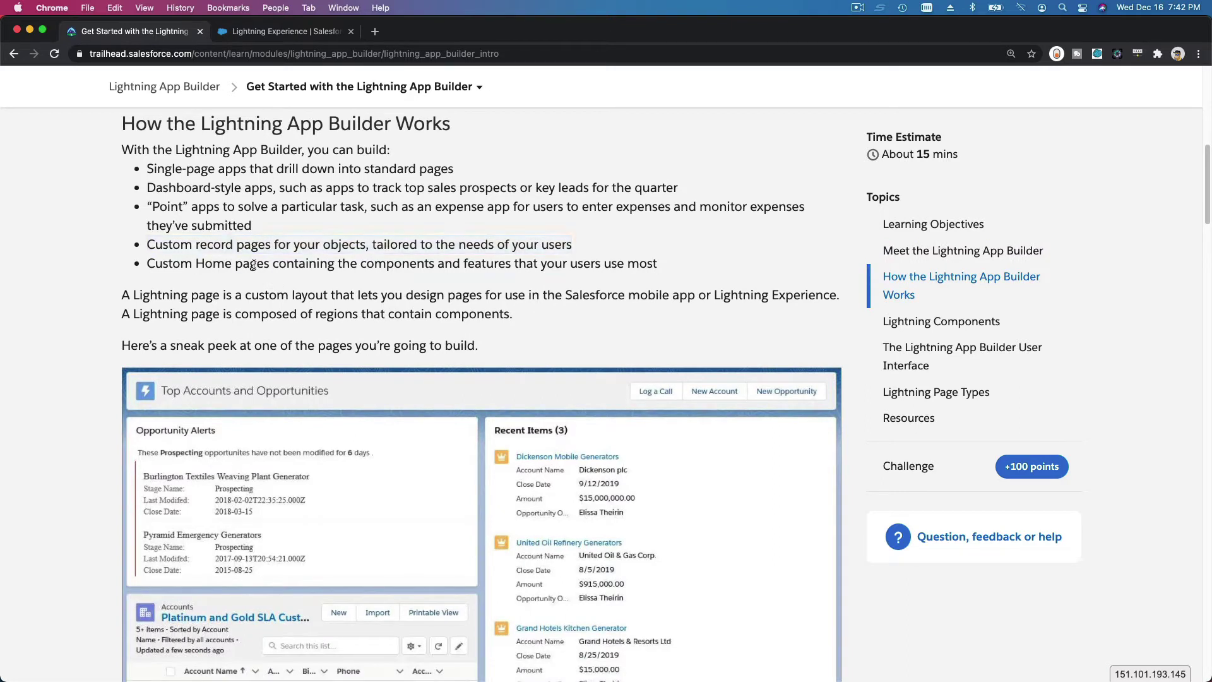
triple_click(254, 264)
left_click(267, 287)
scroll(267, 289, "down", 2)
scroll(266, 282, "down", 5)
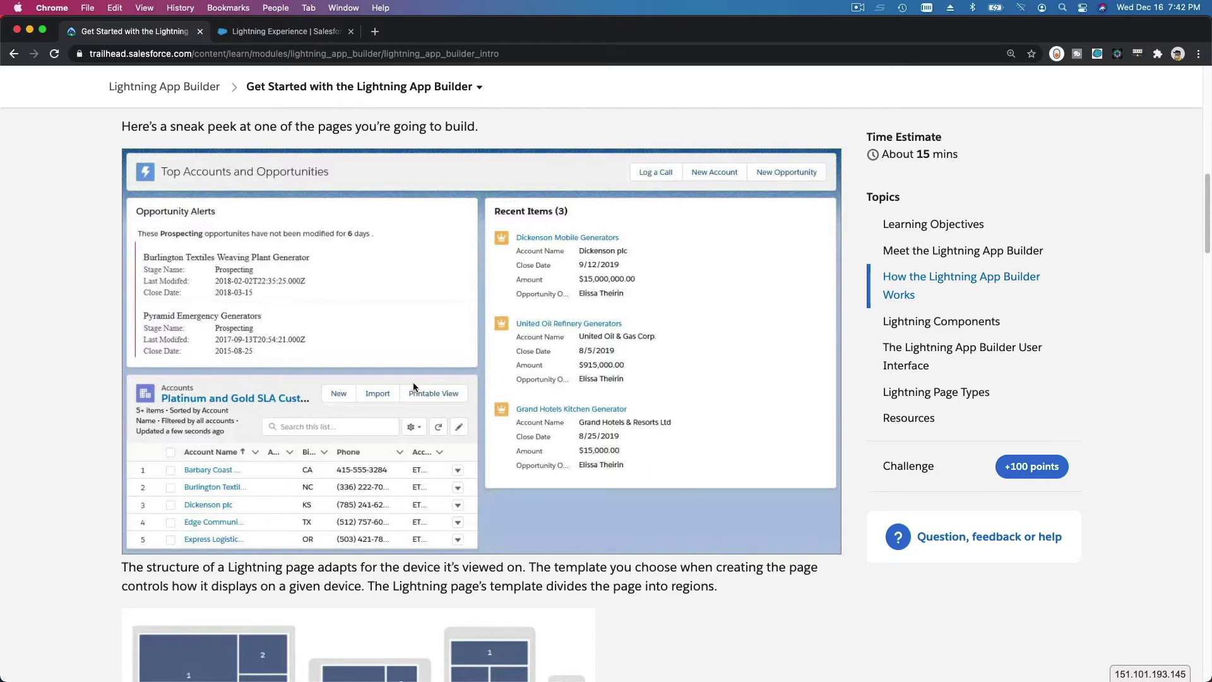
scroll(413, 382, "down", 3)
scroll(455, 393, "down", 3)
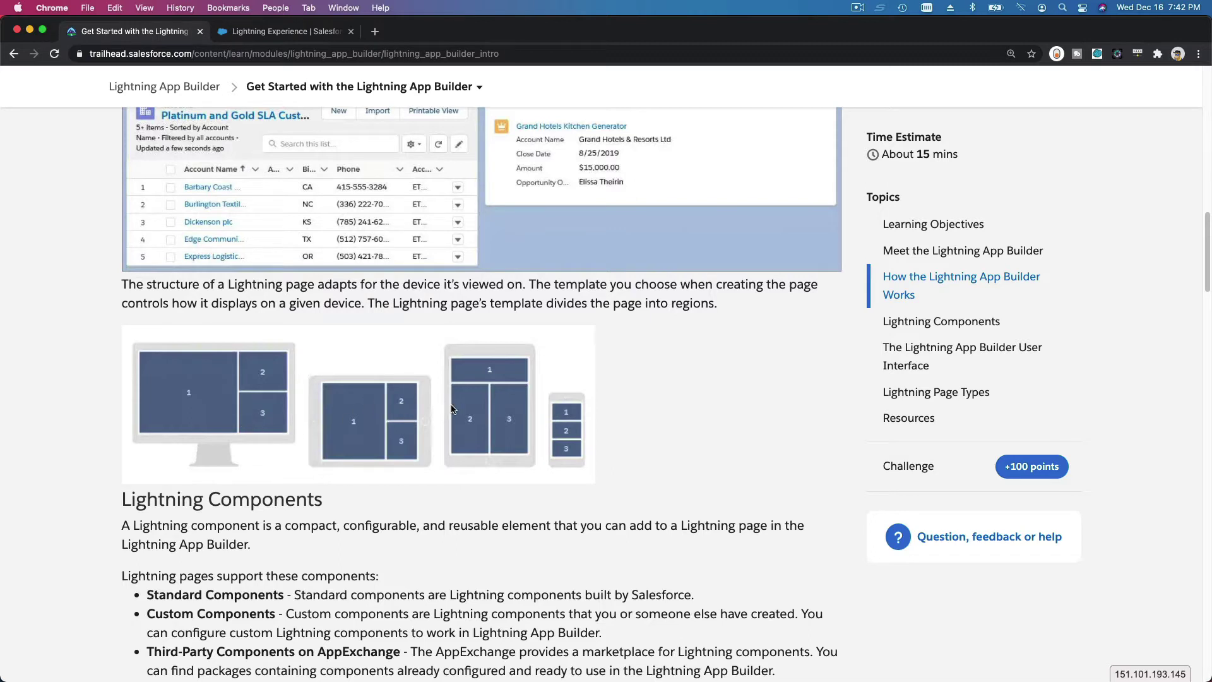
scroll(570, 414, "down", 2)
scroll(571, 414, "down", 2)
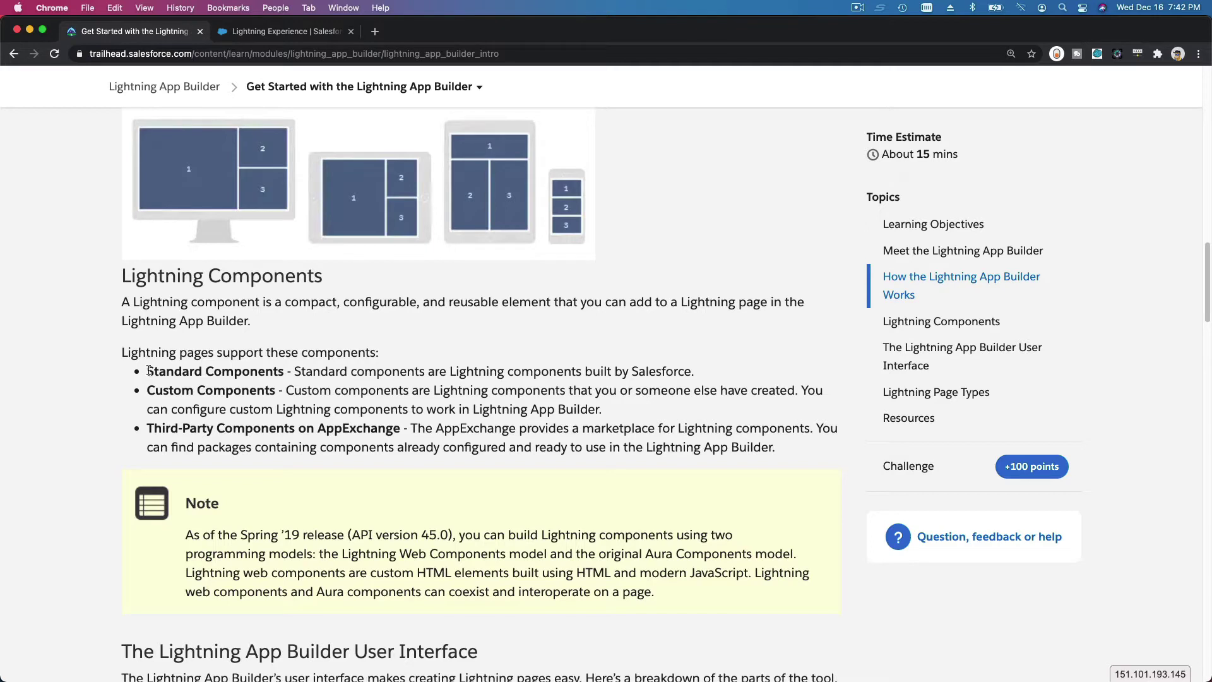
Step: Read the Standard, Custom and Third-Party (AppExchange) component bullets, highlighting each
left_click_drag(147, 370, 286, 368)
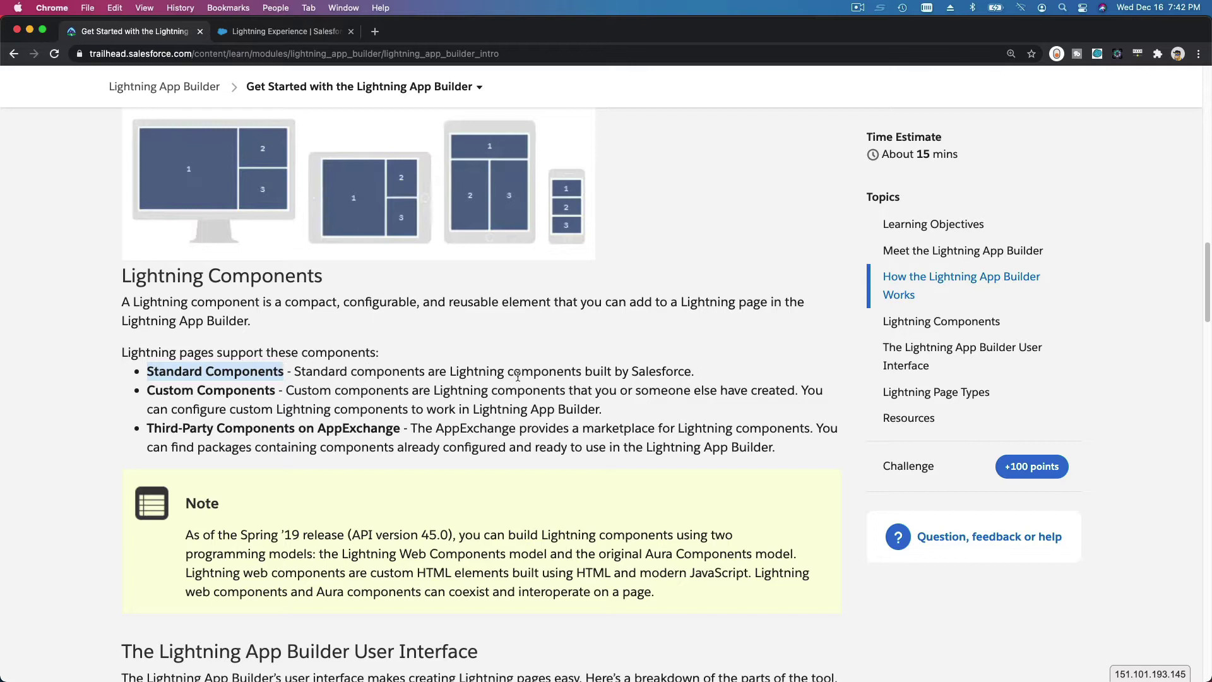
left_click(546, 376)
triple_click(556, 372)
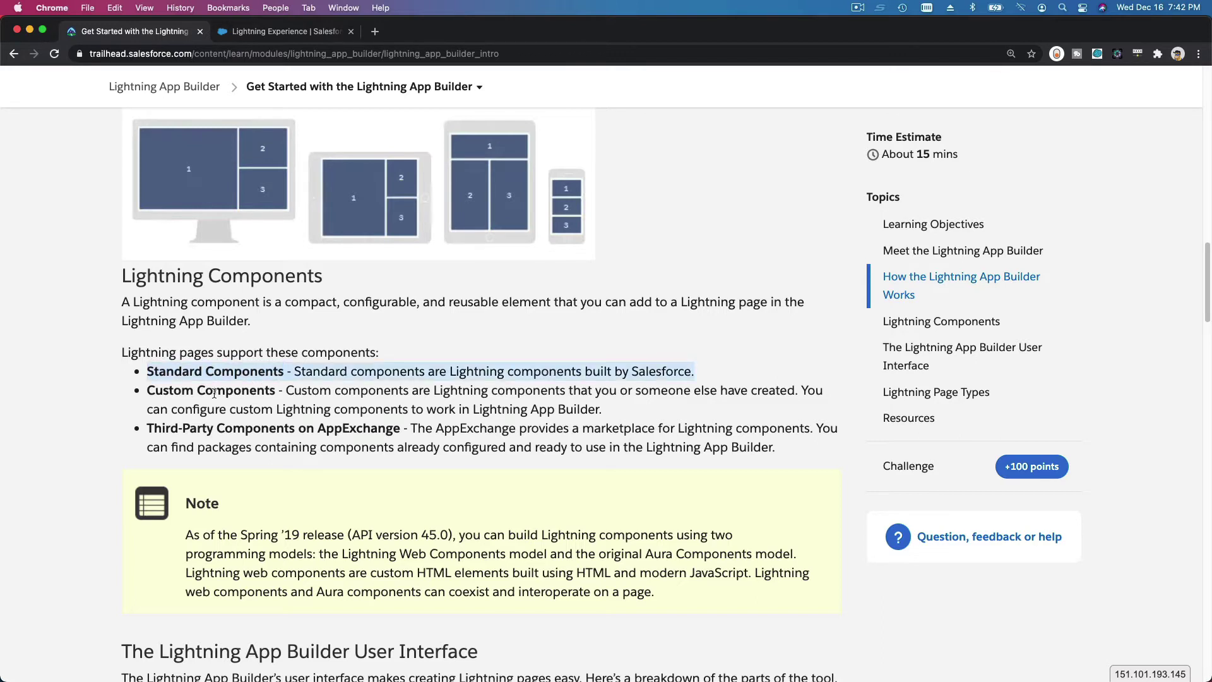
triple_click(214, 392)
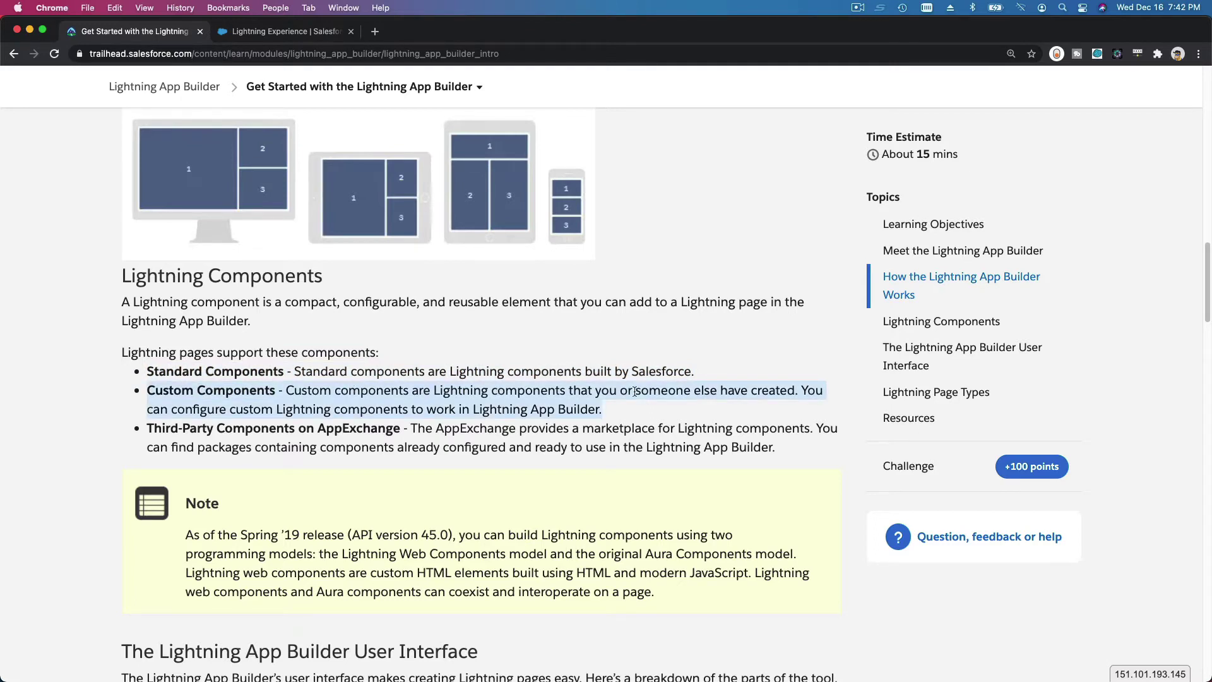
left_click(765, 390)
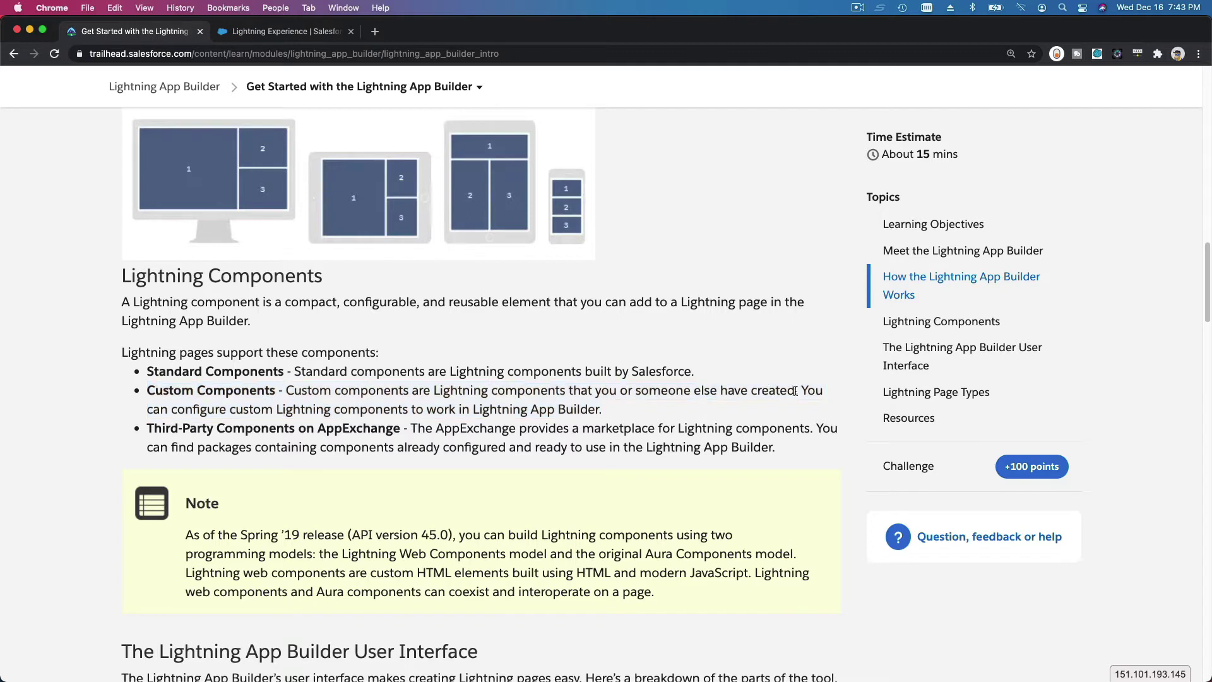
left_click_drag(799, 390, 287, 396)
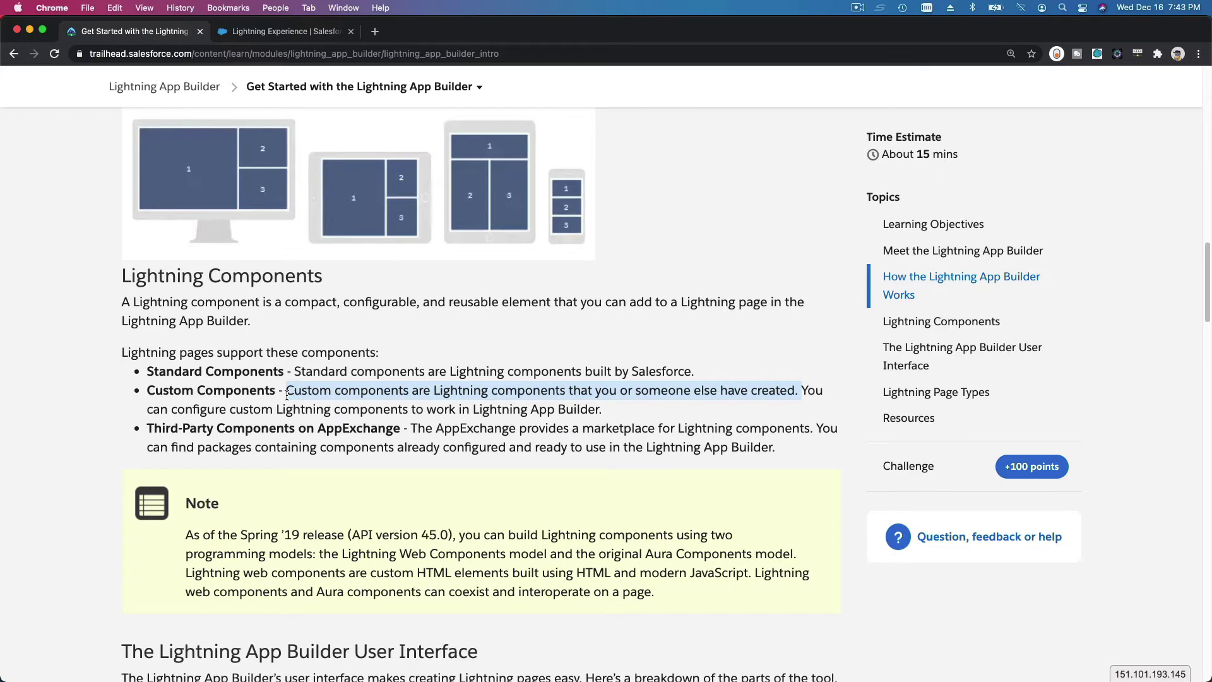
scroll(286, 393, "down", 10)
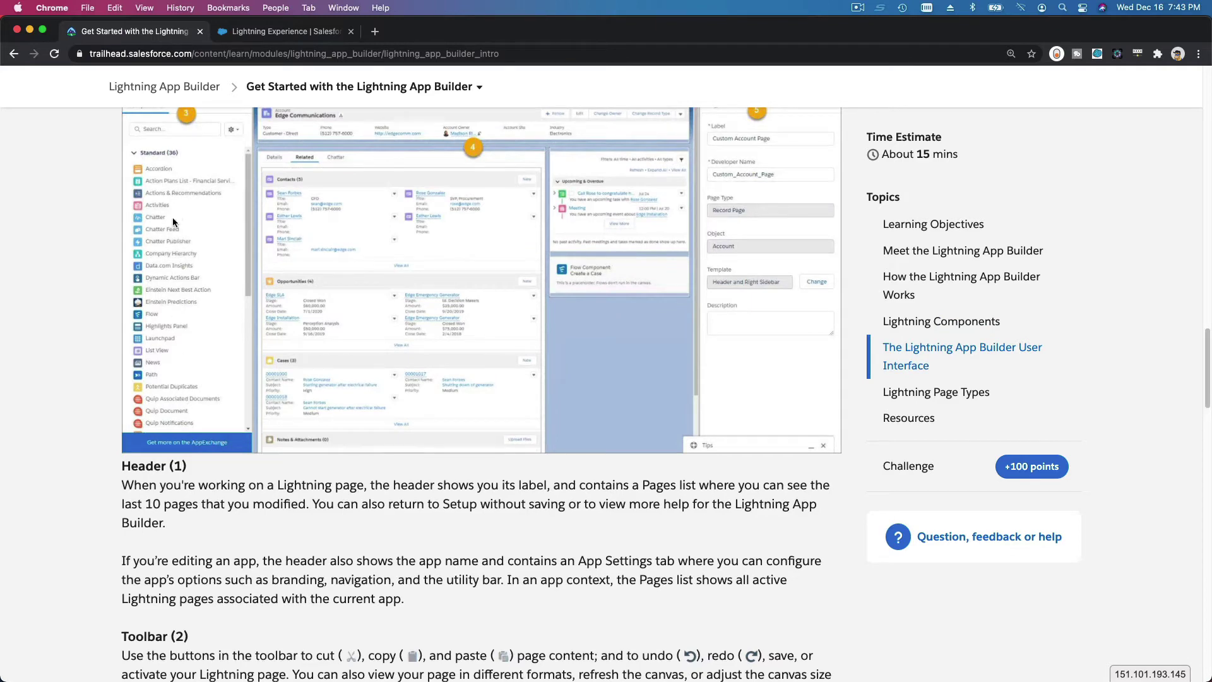
scroll(340, 268, "up", 5)
scroll(339, 269, "up", 4)
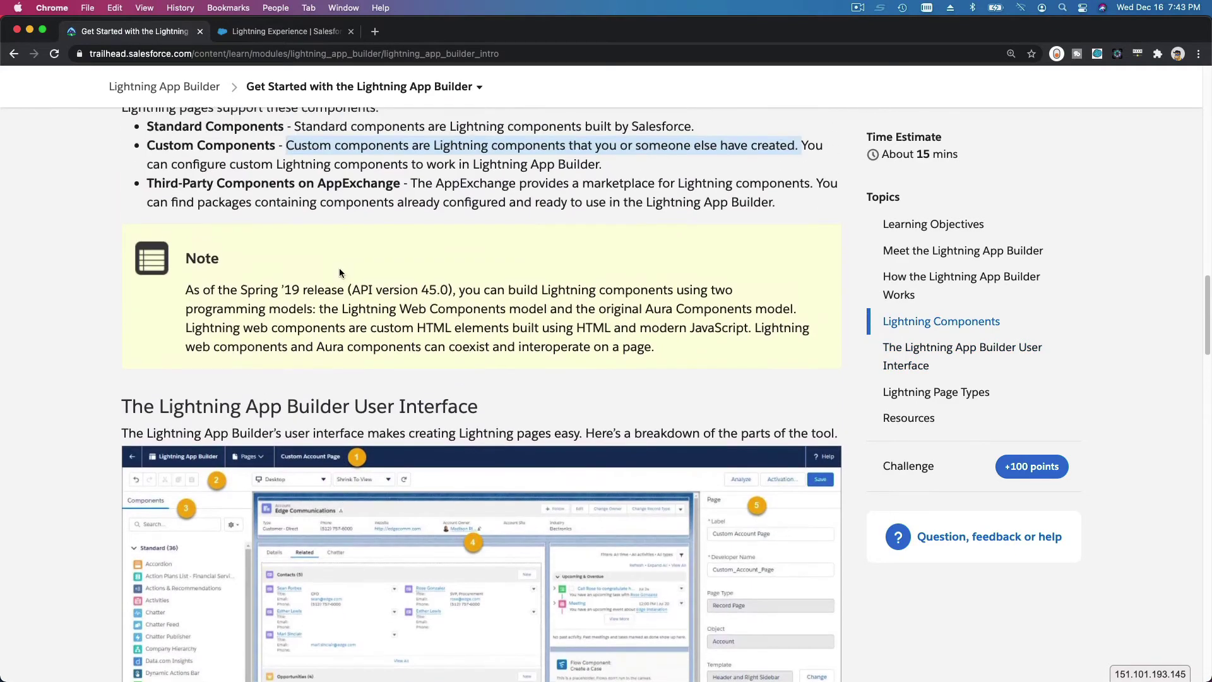
triple_click(288, 292)
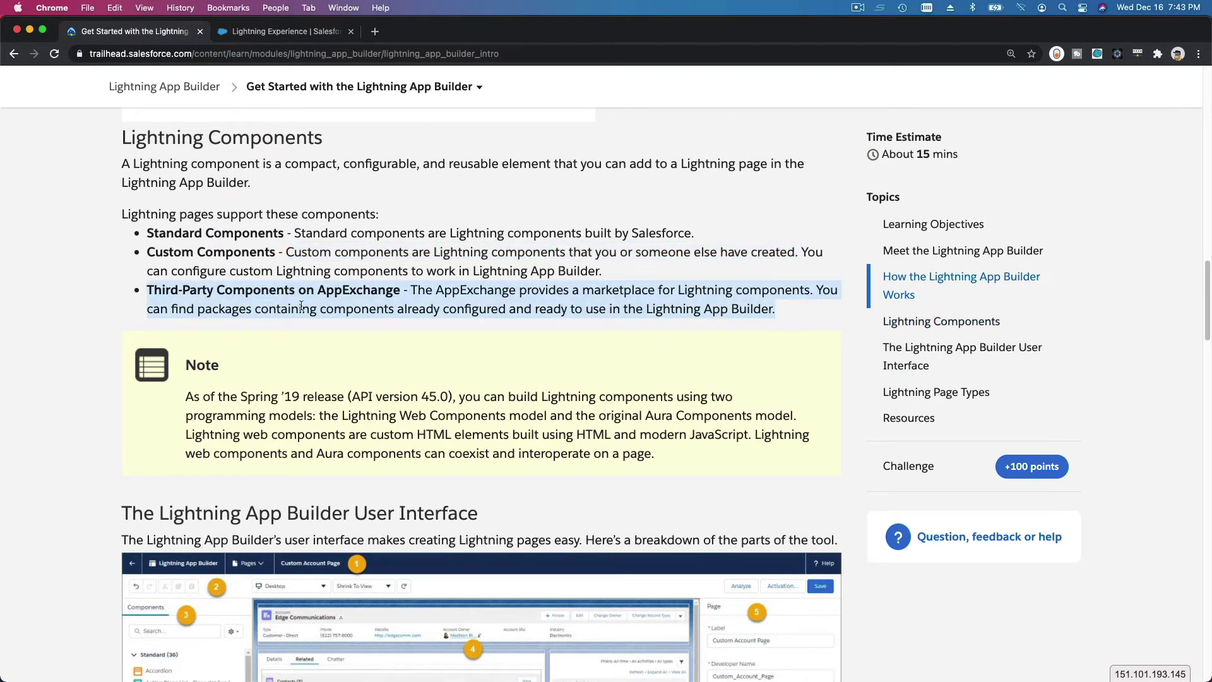
left_click(399, 312)
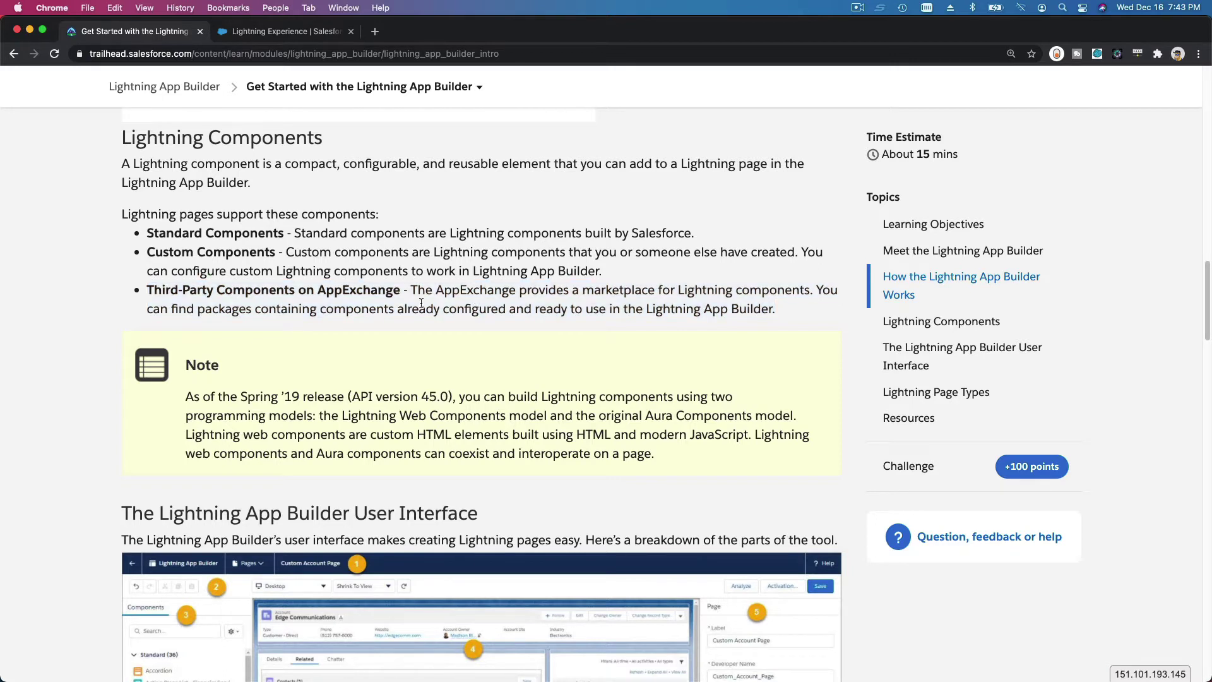
scroll(424, 306, "down", 1)
scroll(424, 305, "down", 3)
scroll(423, 305, "down", 2)
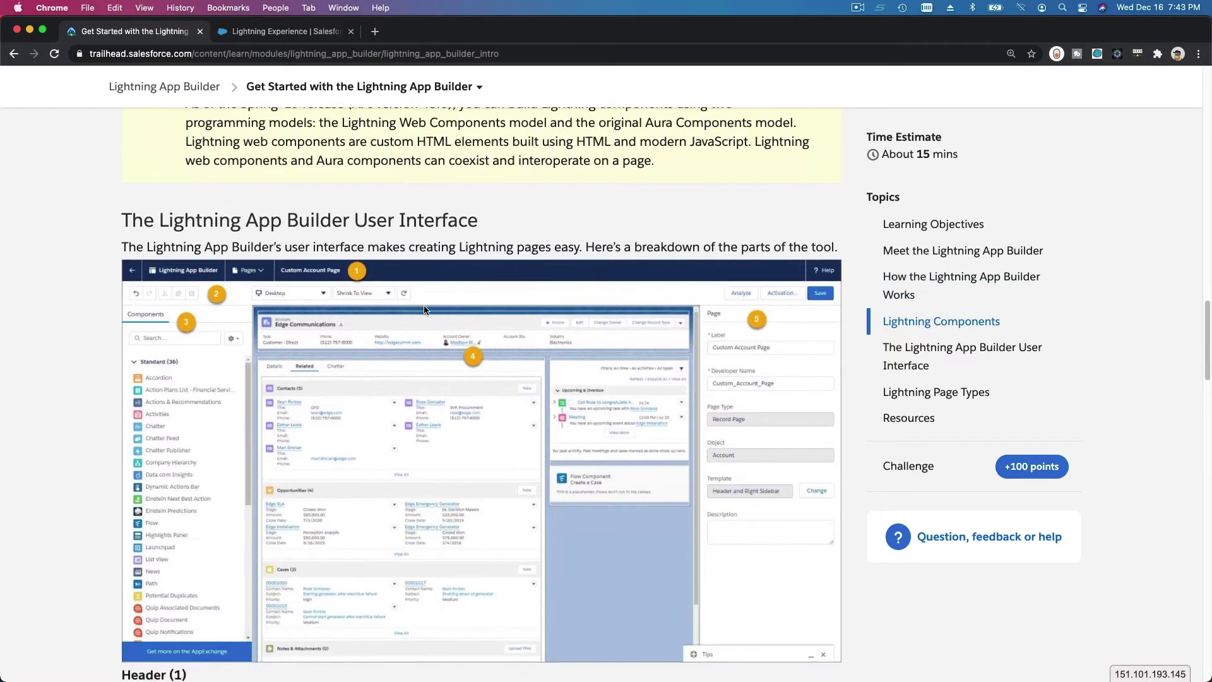
scroll(284, 305, "down", 3)
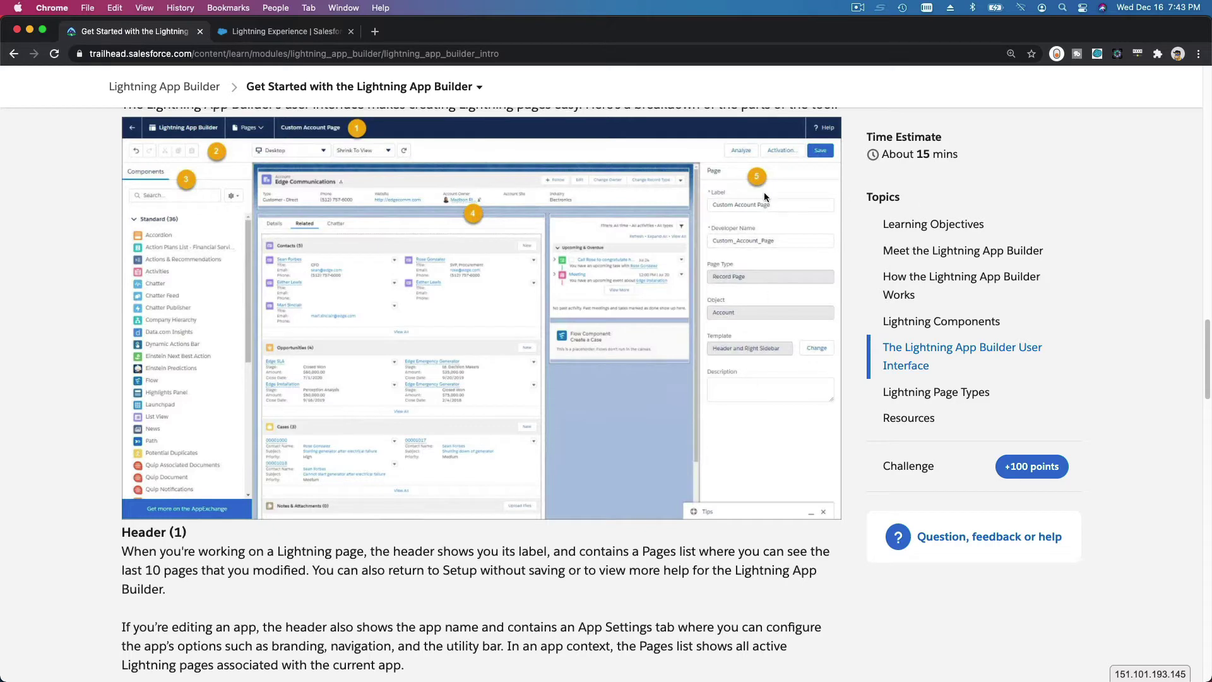
scroll(765, 192, "down", 2)
scroll(764, 192, "down", 2)
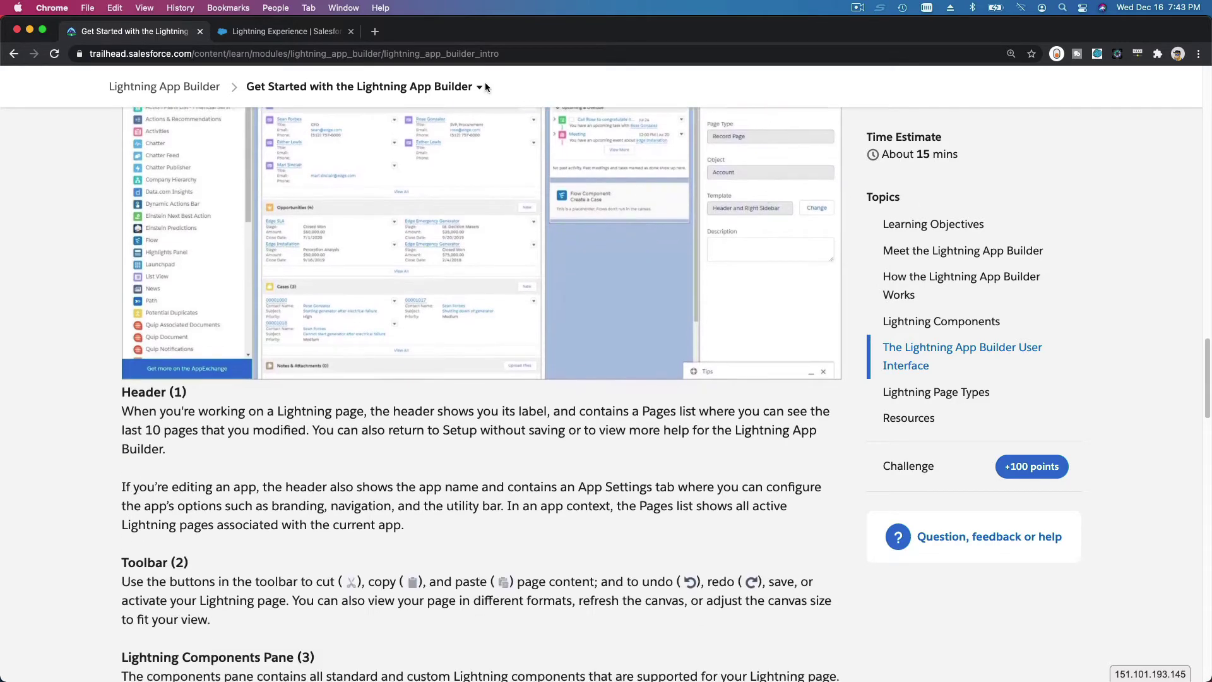
Step: In the Salesforce org's Setup, find and open Lightning App Builder via Quick Find and zoom to 125%
left_click(280, 35)
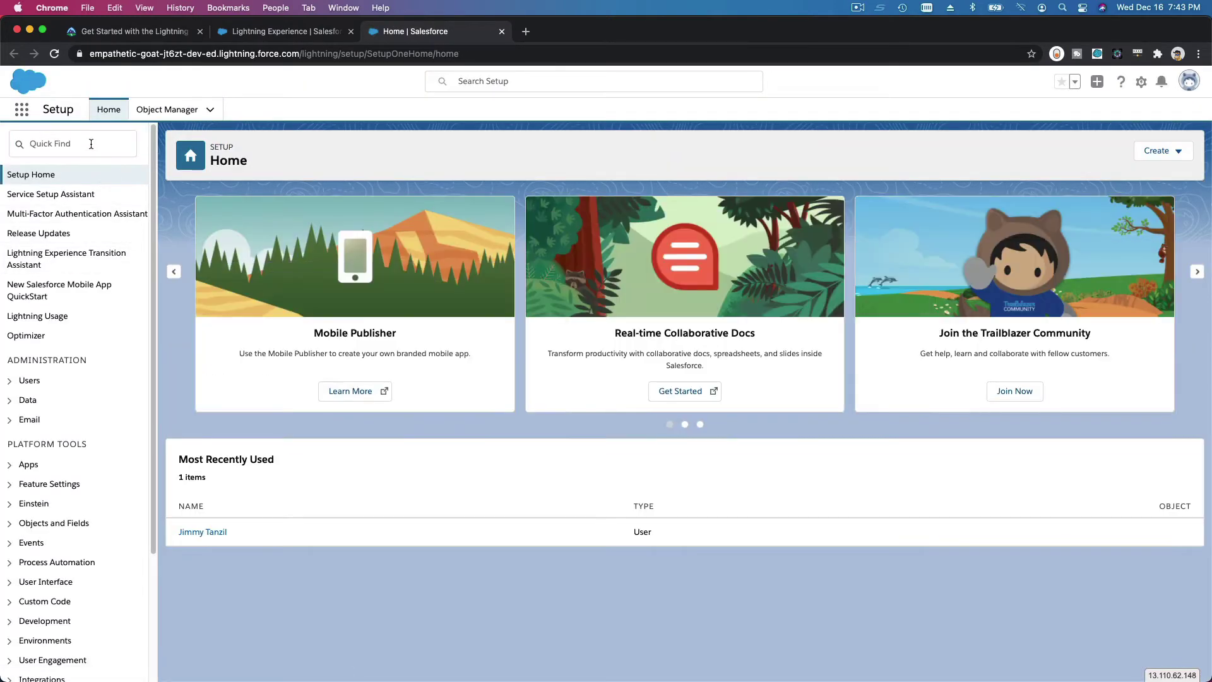
left_click(91, 143)
type("Li")
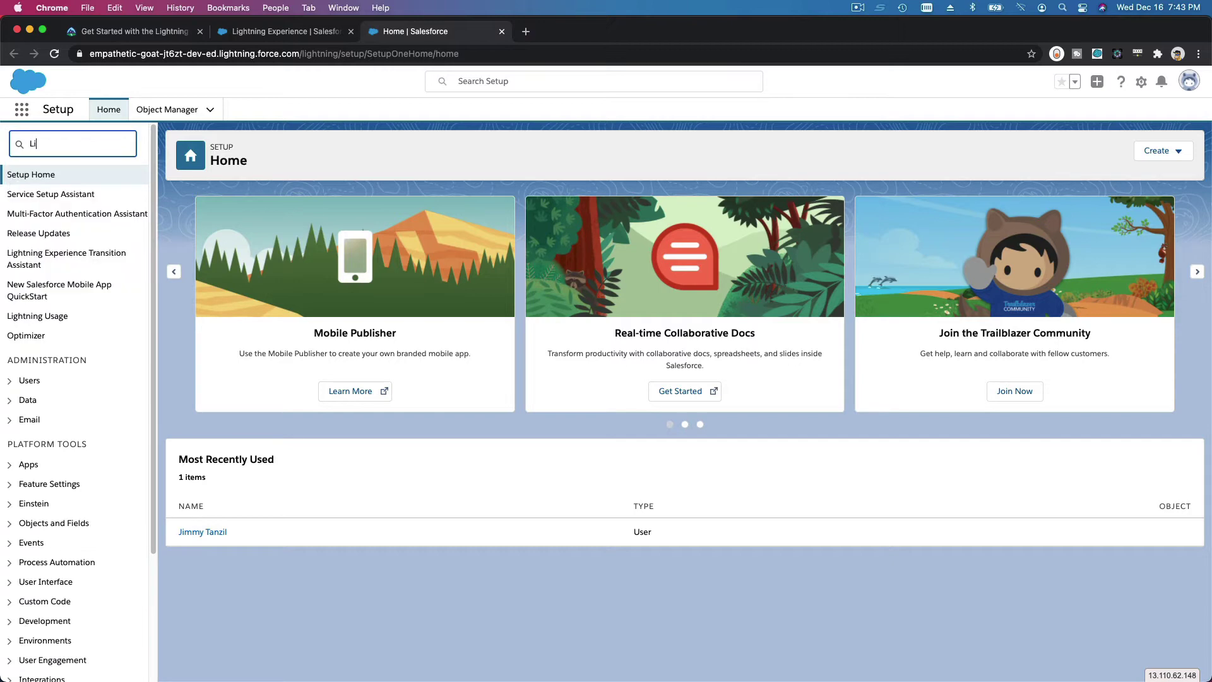
type("ghtning app")
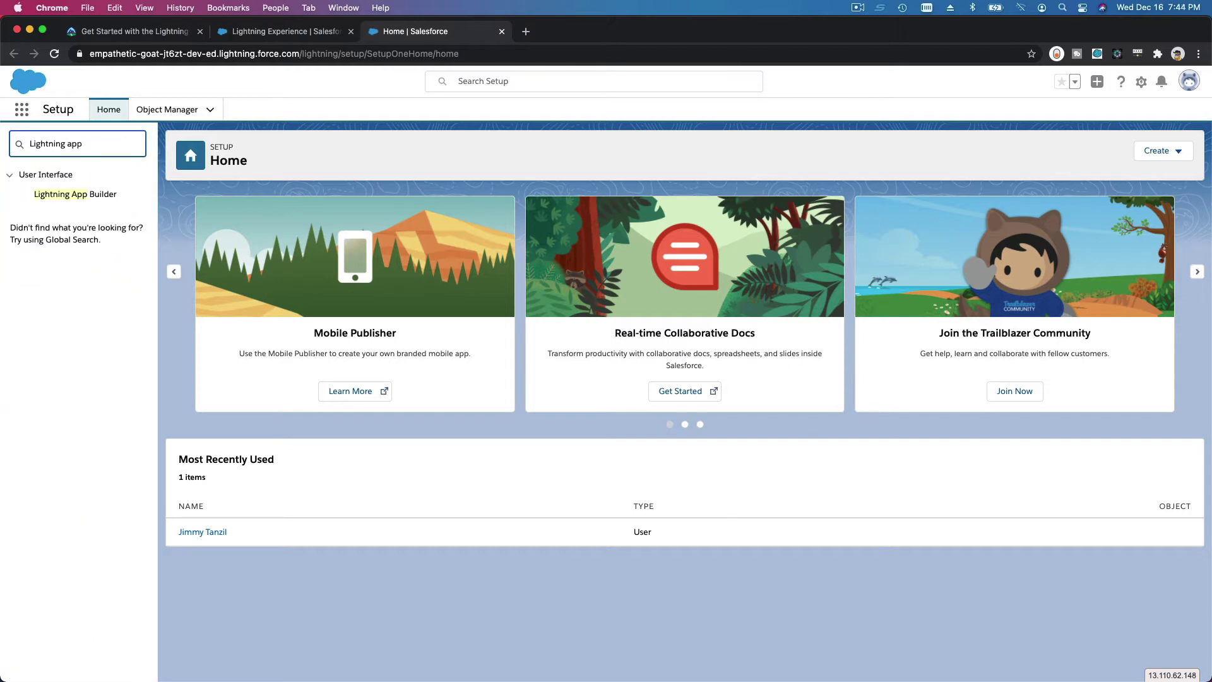
left_click(85, 195)
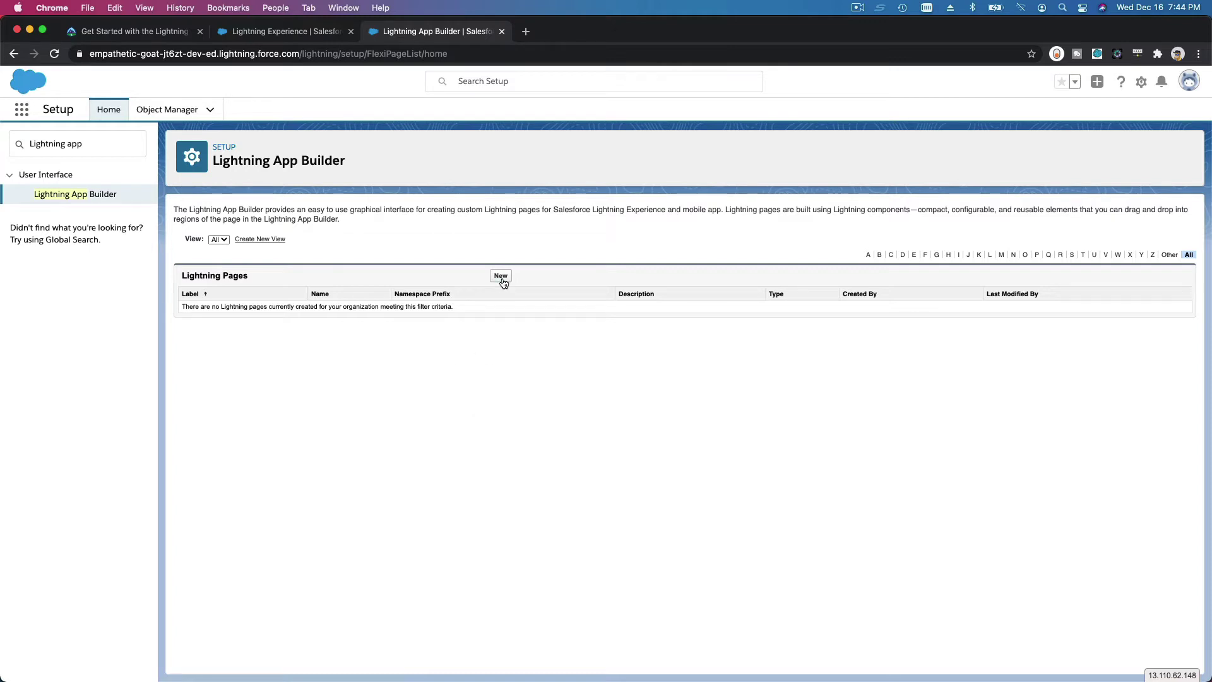
key("super+equal")
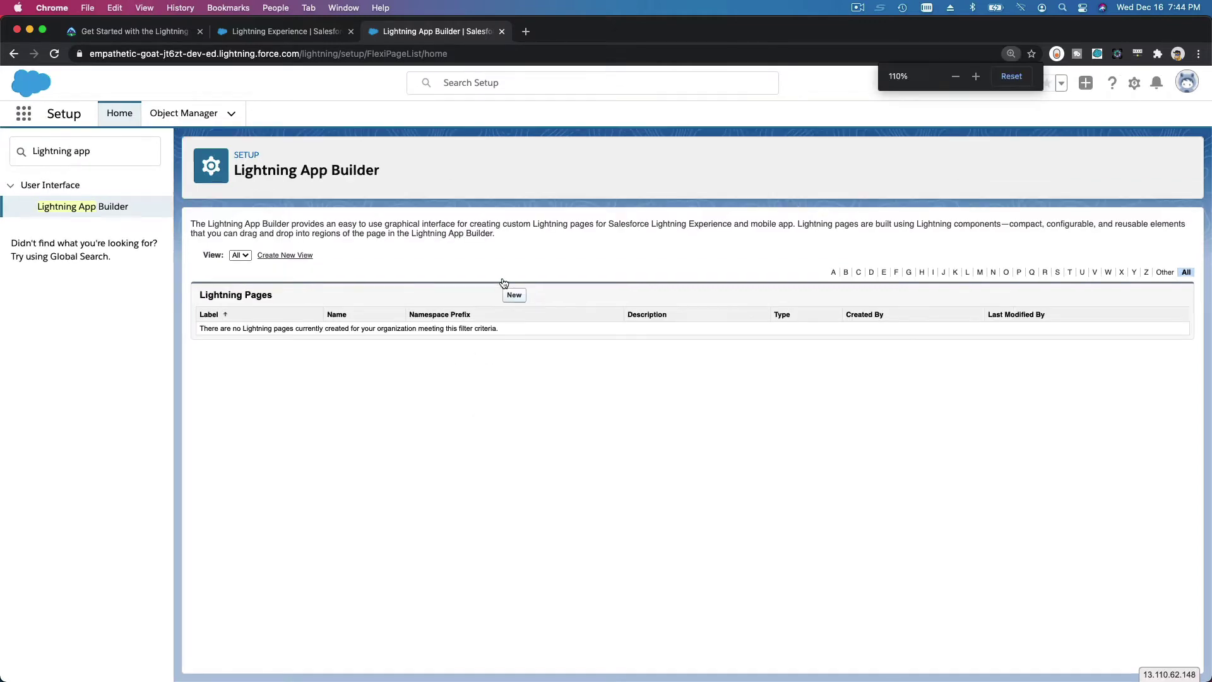
key("super+equal")
Step: Start a new Lightning page, compare the App, Home and Record Page previews, and choose Home Page
left_click(537, 328)
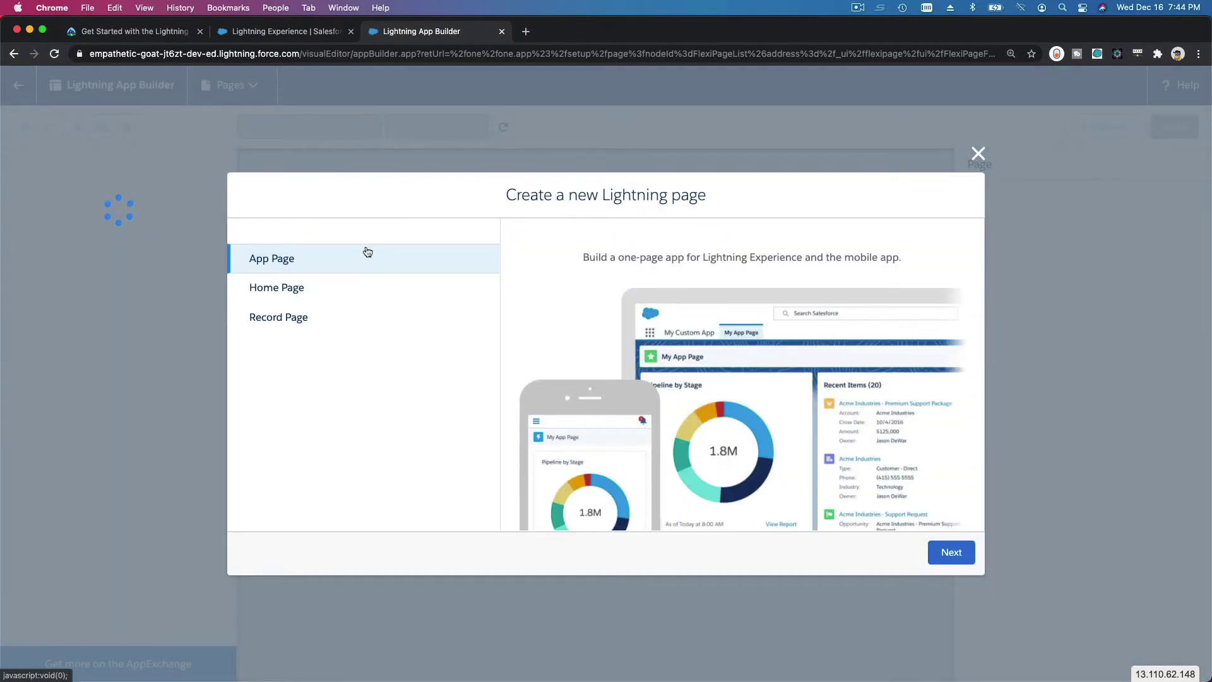
left_click(354, 267)
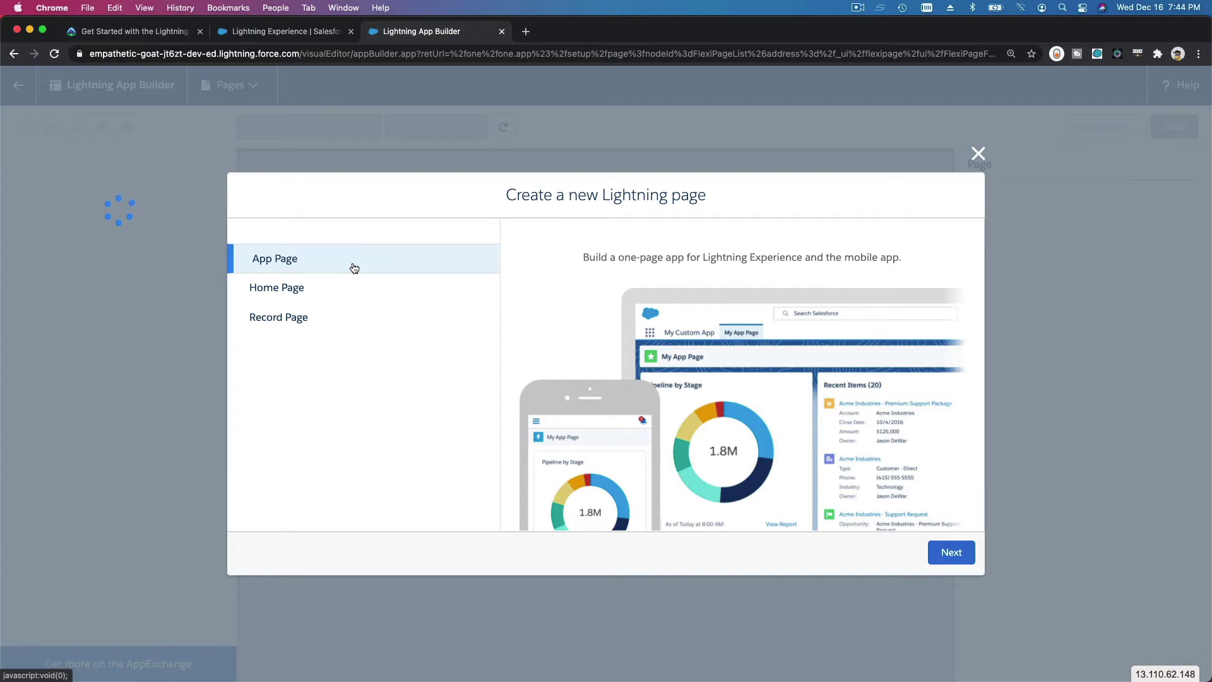
left_click(351, 303)
left_click(354, 317)
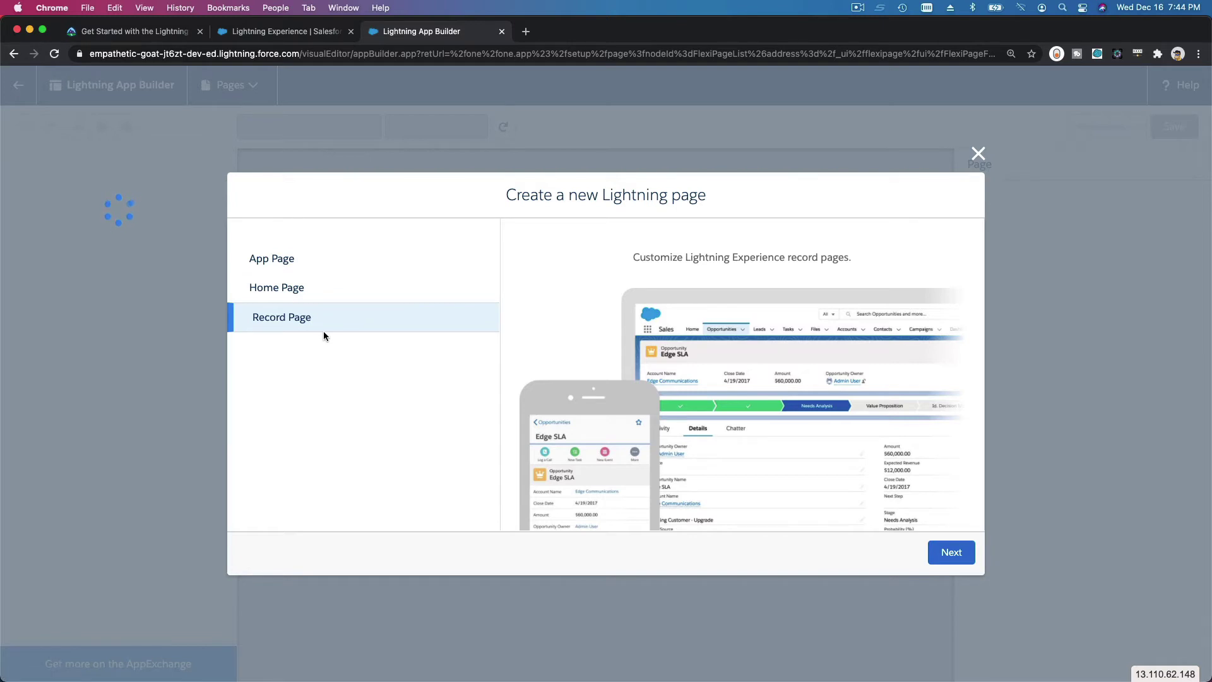
left_click(378, 286)
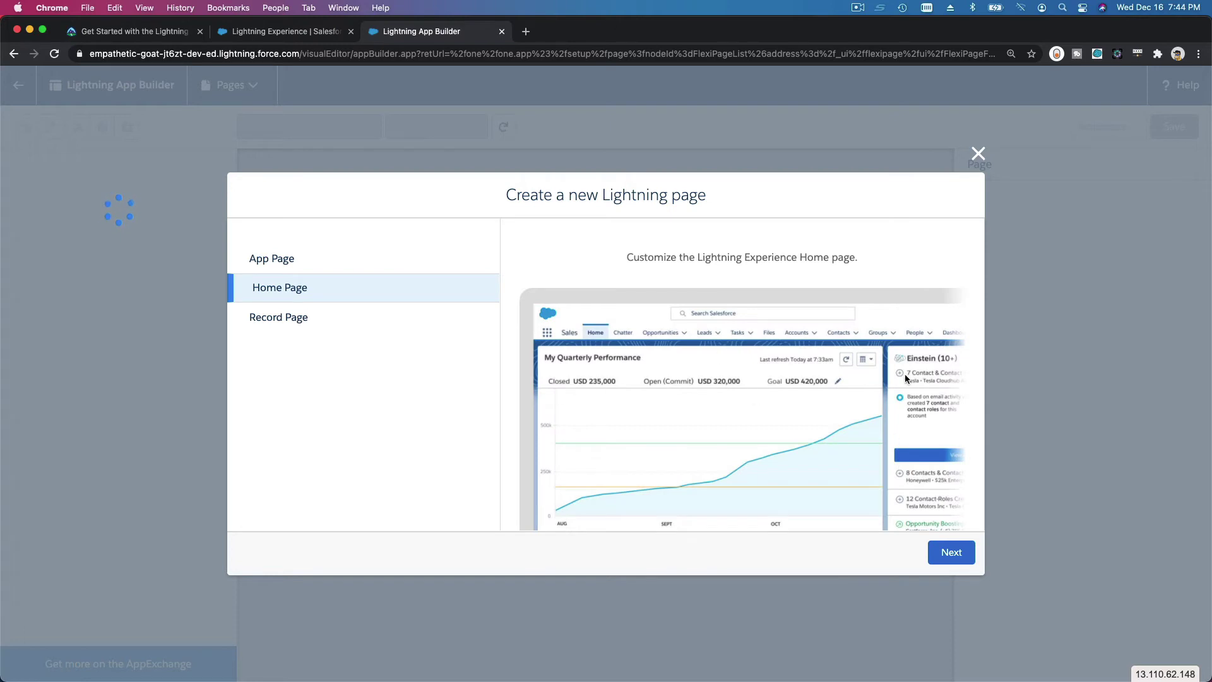
left_click(342, 254)
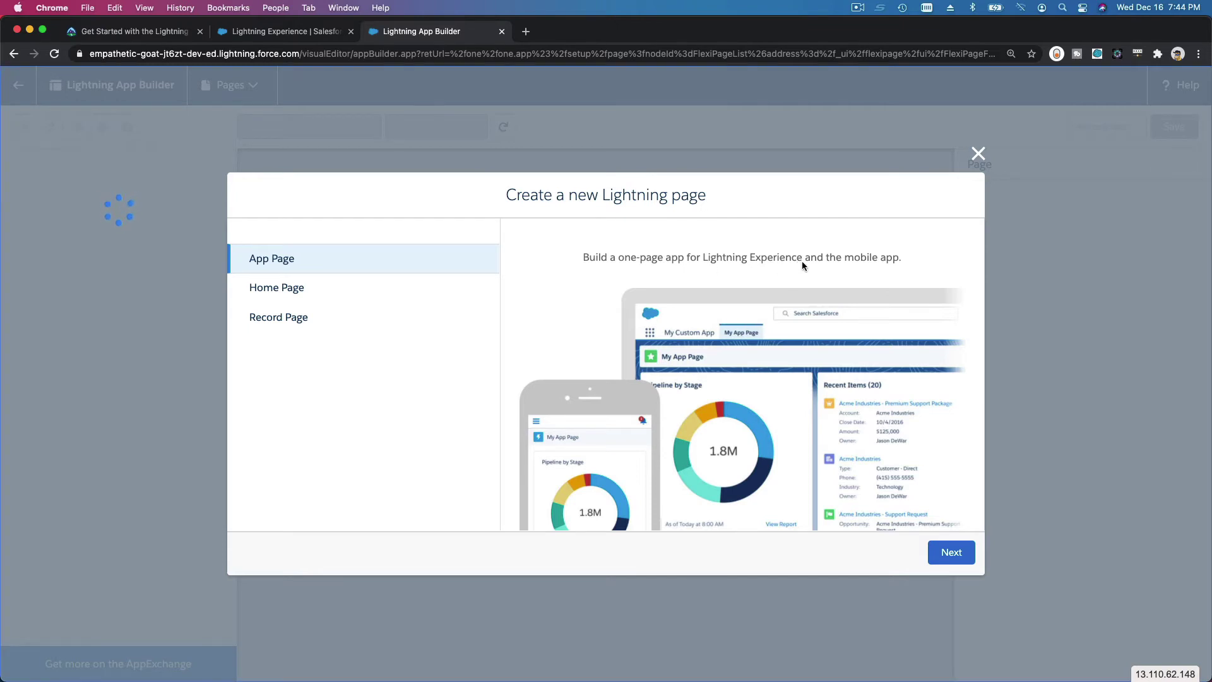
left_click(363, 293)
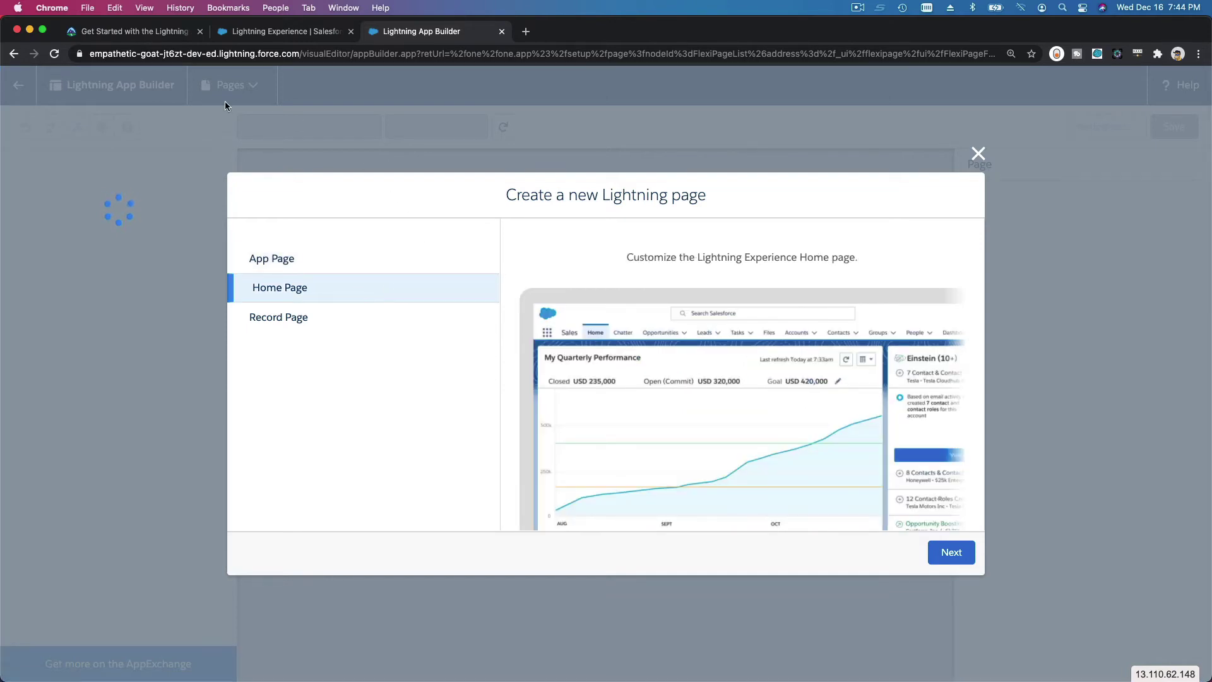
Step: Label the page 'New Home Page' and advance to the template choice
left_click(950, 553)
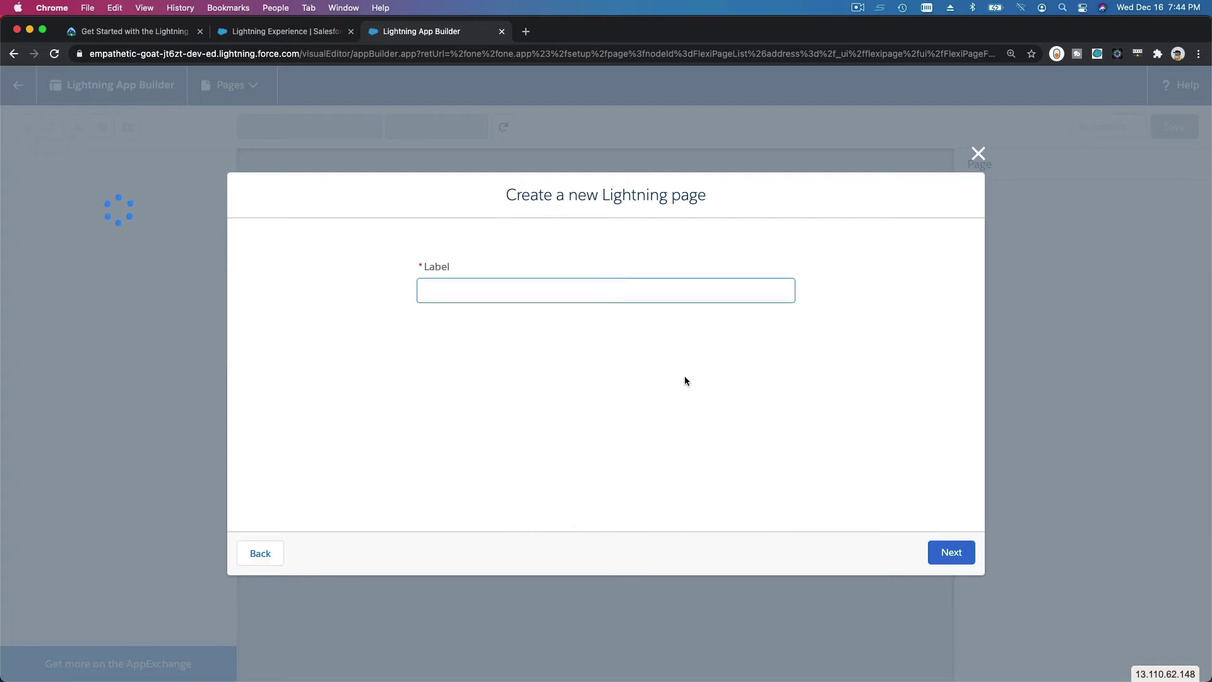
type("New Home Page")
left_click(952, 553)
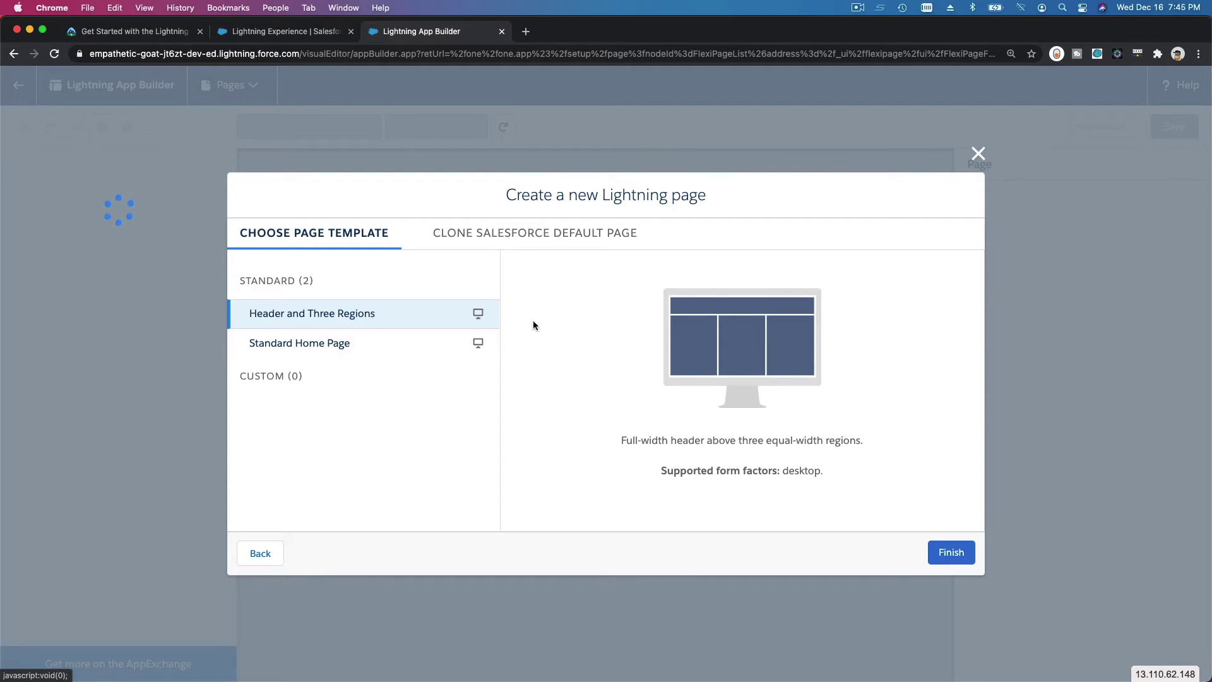
Step: Finish creating New Home Page on the Standard Home Page template, opening it in the editor
left_click(409, 344)
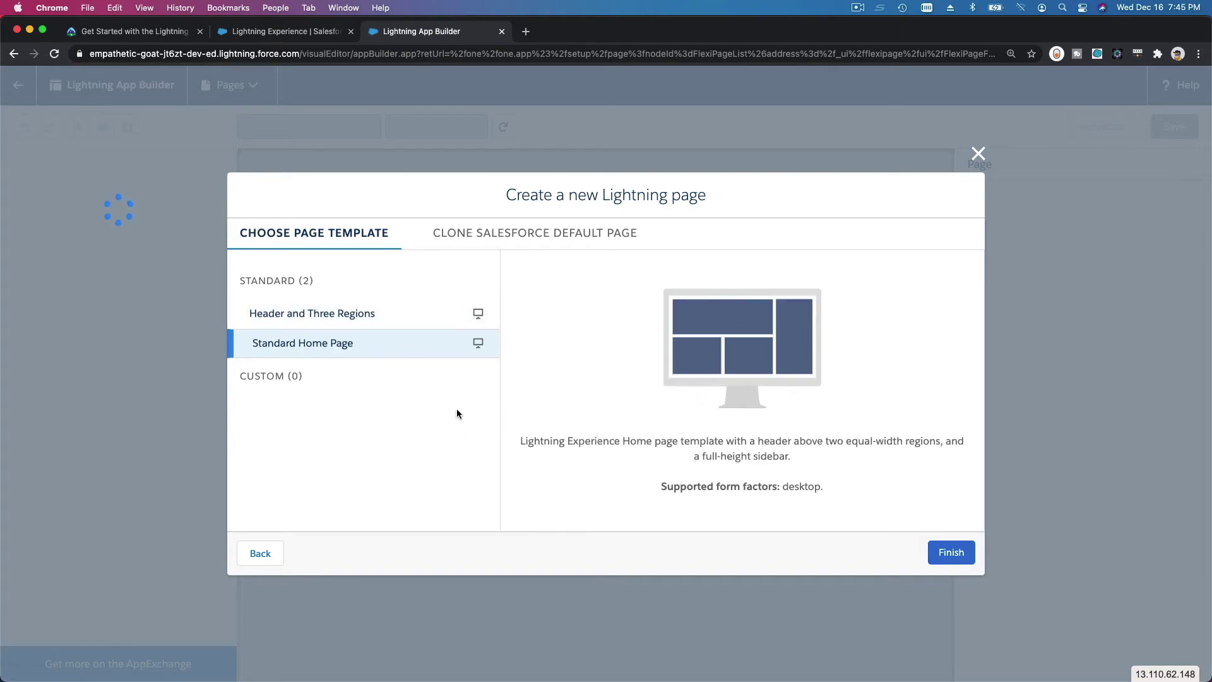
left_click(951, 552)
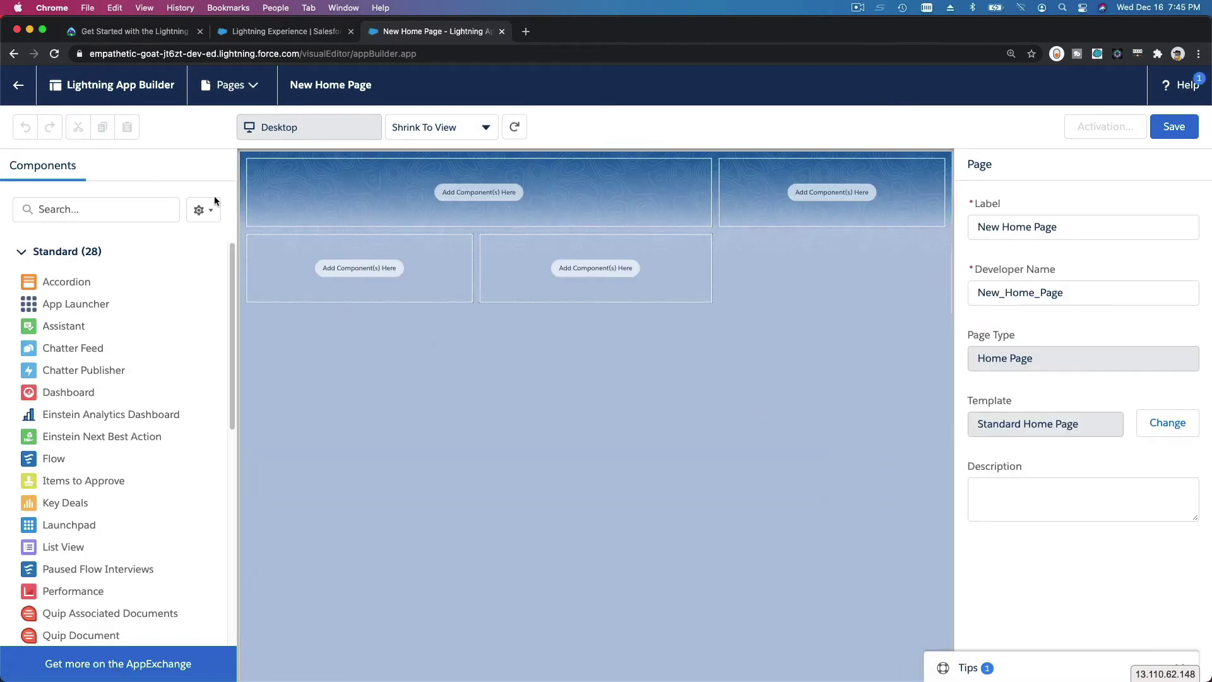
left_click(254, 95)
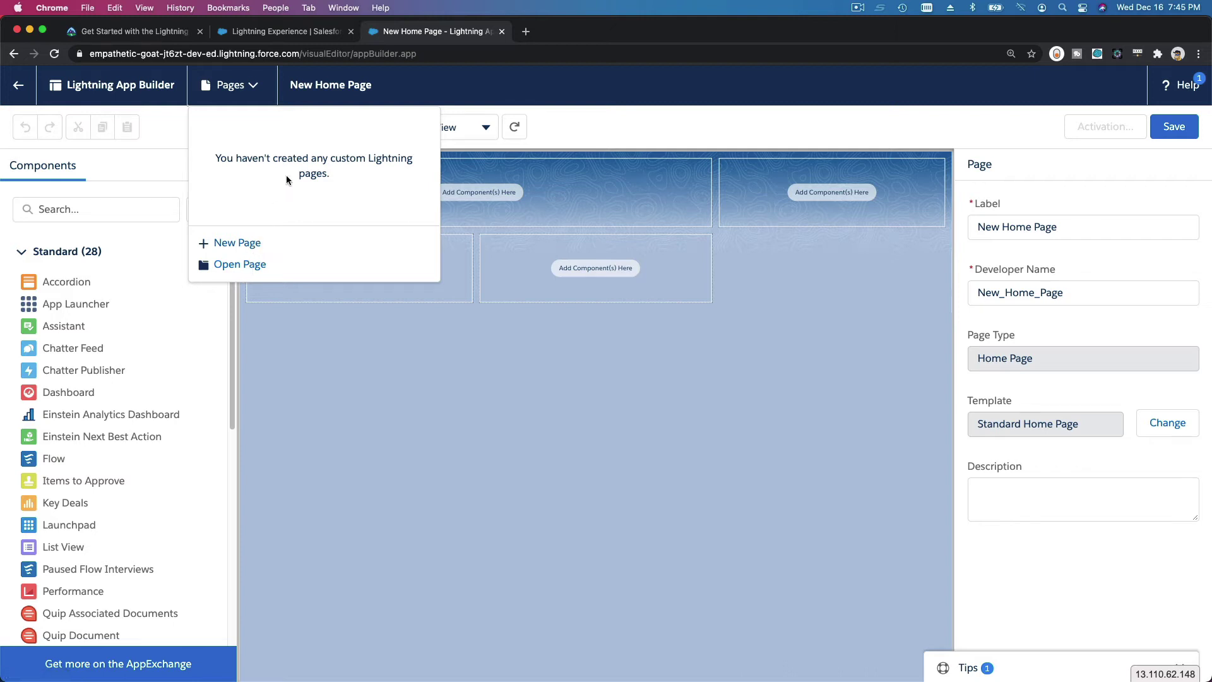
left_click(407, 94)
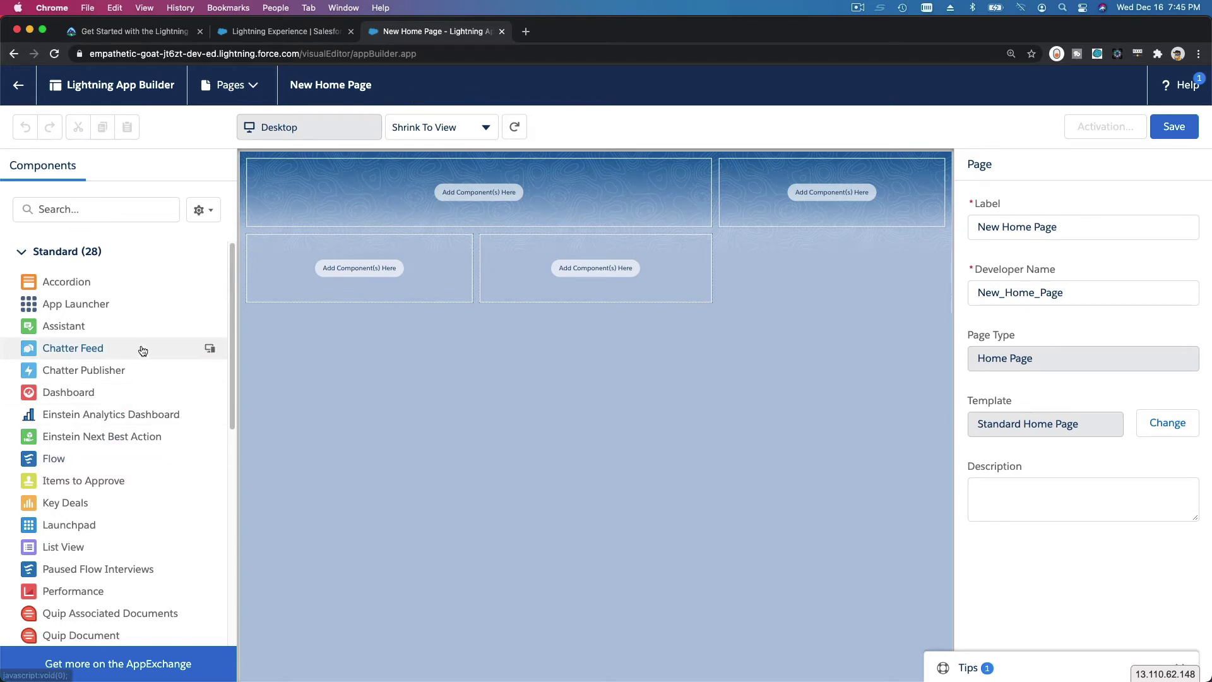
scroll(142, 349, "down", 2)
scroll(142, 349, "down", 3)
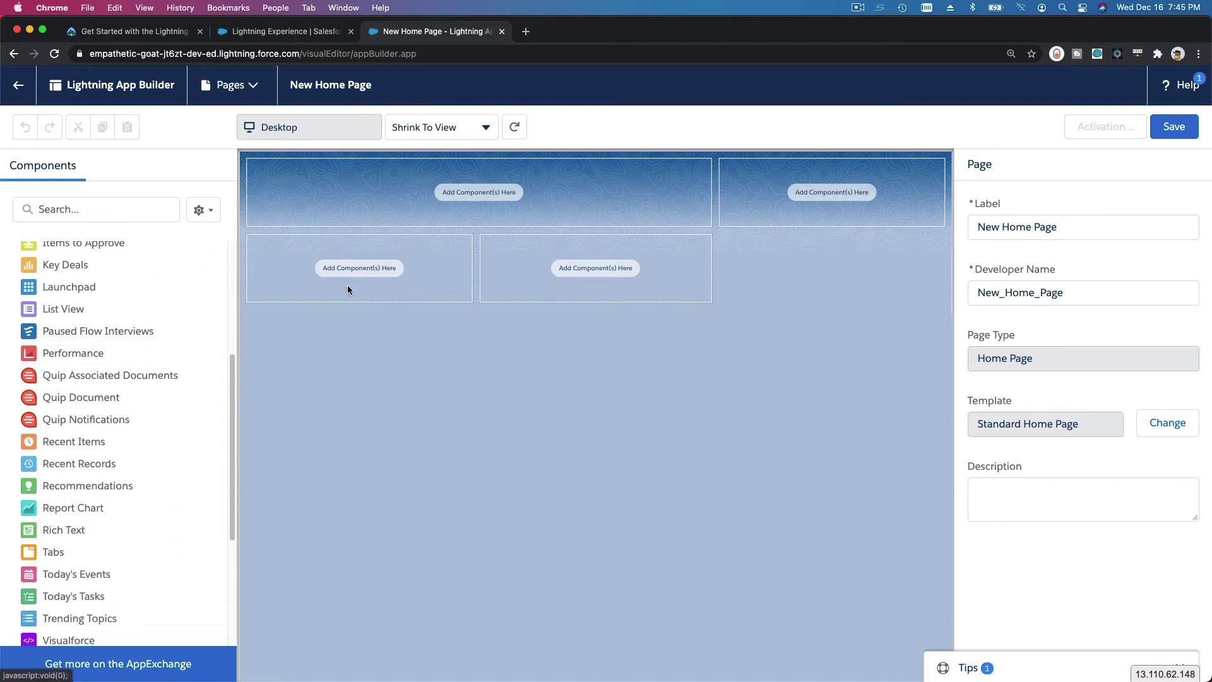
scroll(77, 442, "down", 2)
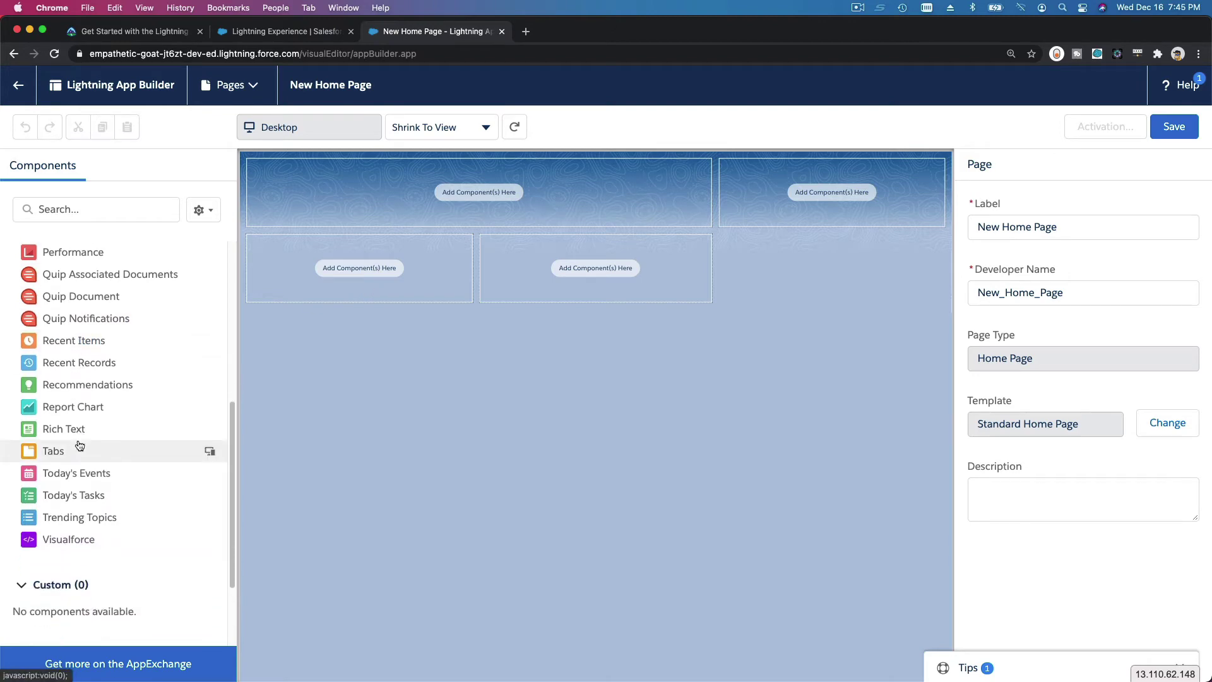
scroll(79, 444, "up", 3)
scroll(79, 444, "up", 2)
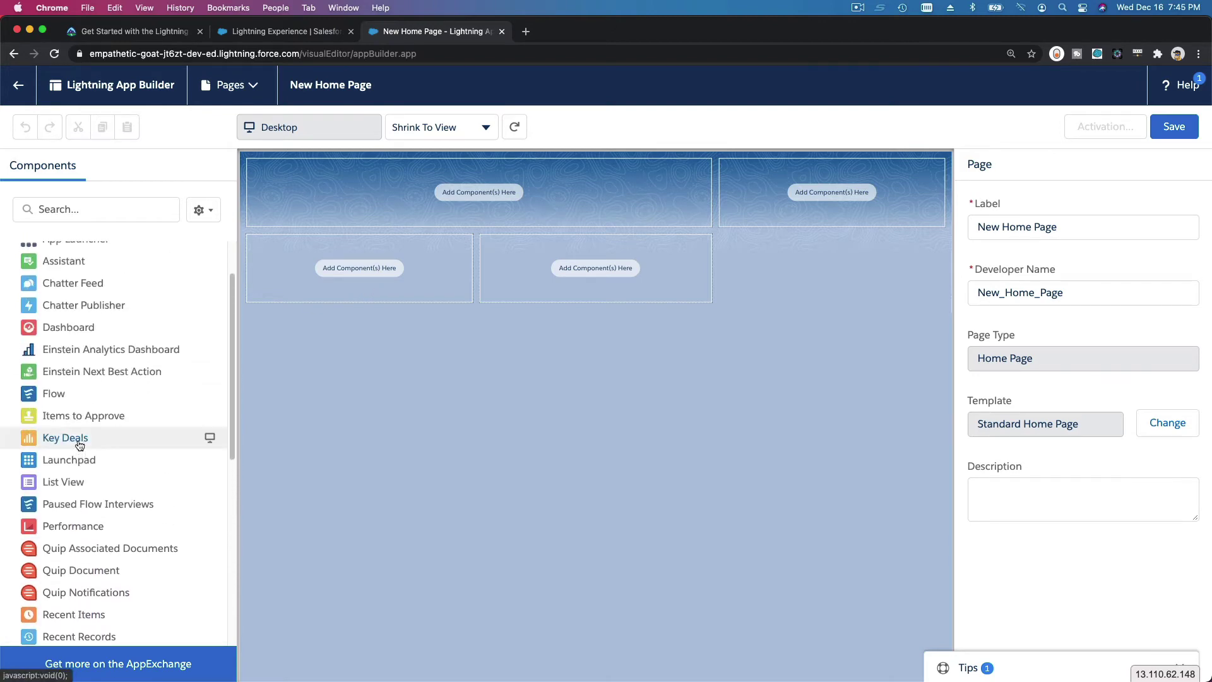
scroll(78, 444, "up", 1)
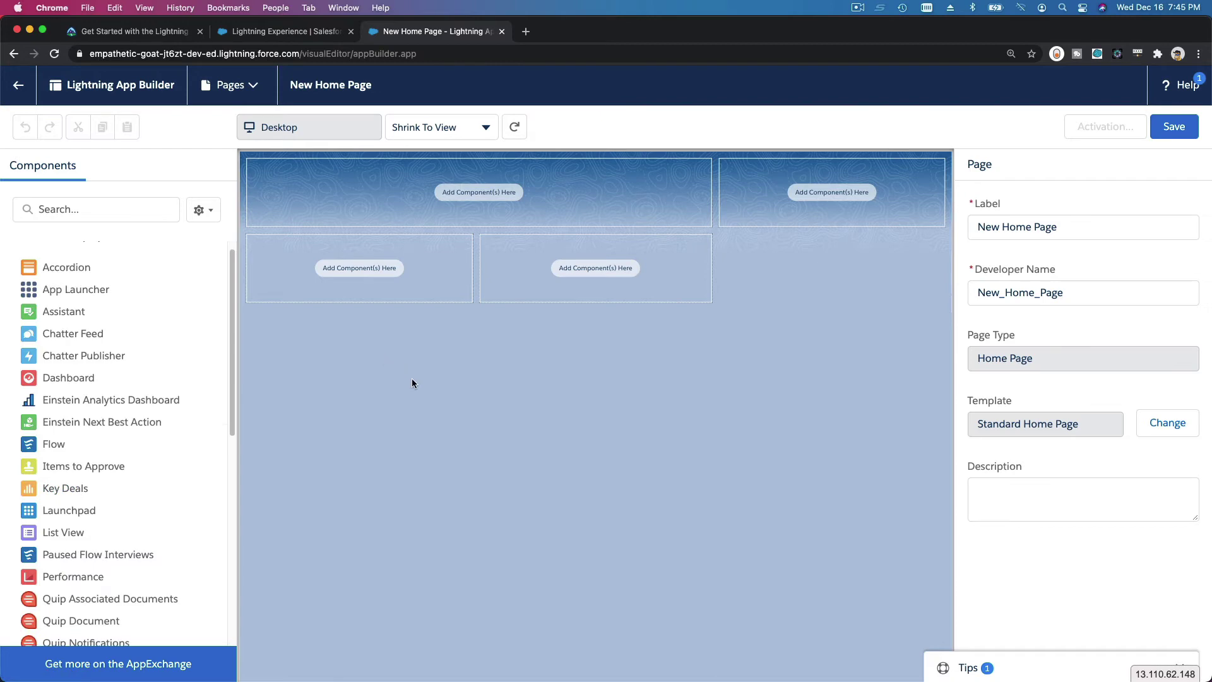
scroll(188, 296, "up", 1)
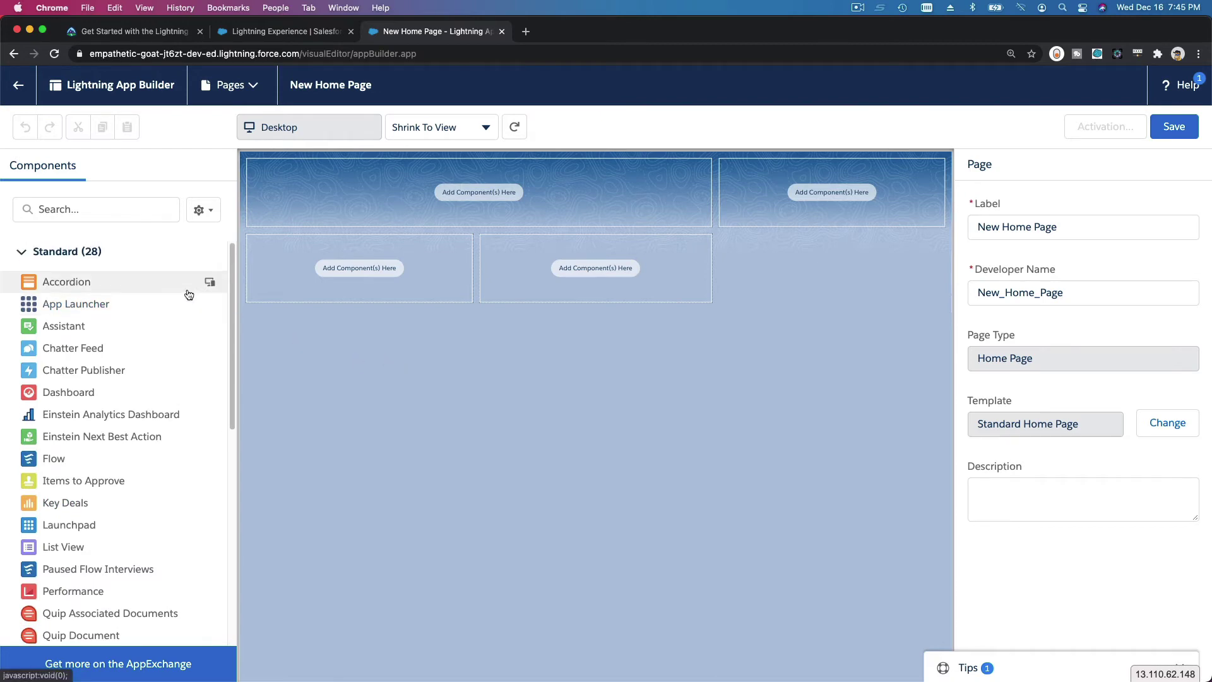
left_click(129, 205)
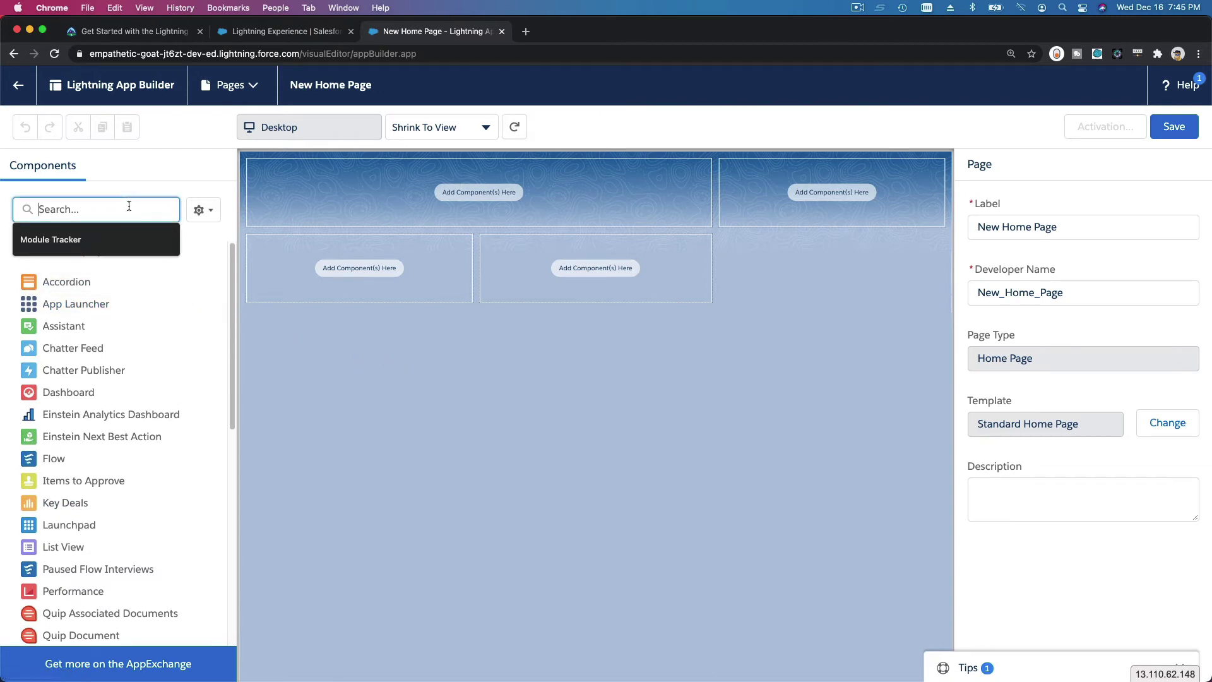
type("Flow")
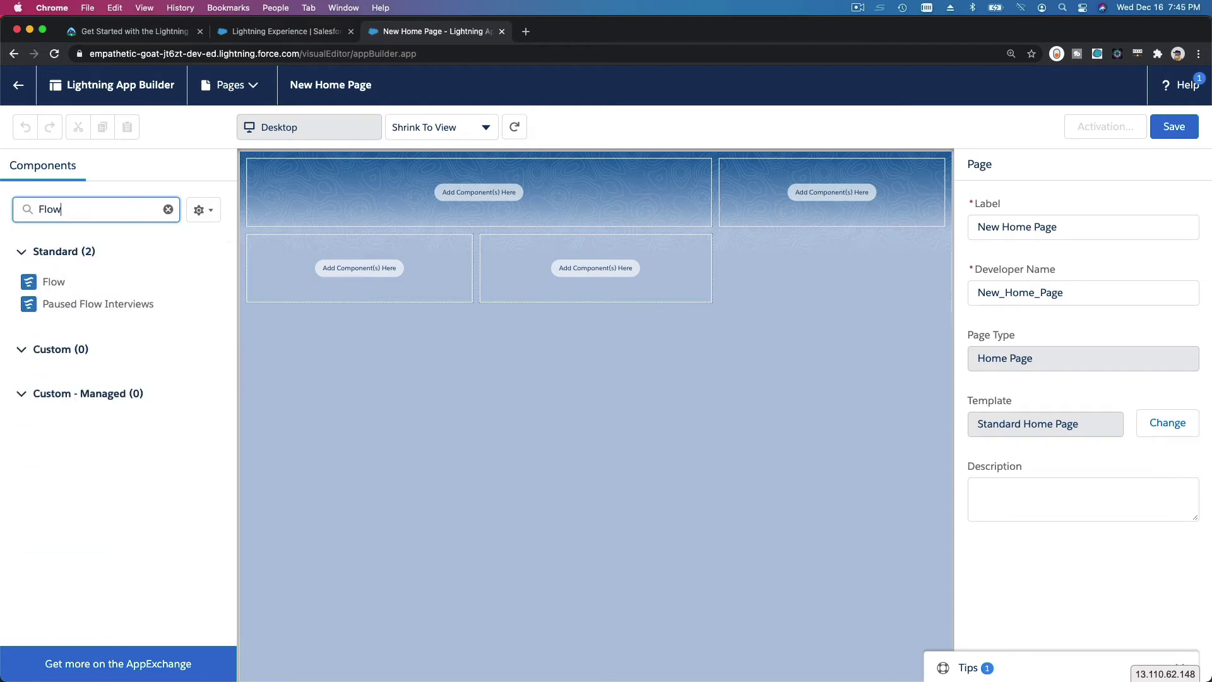
mouse_move(87, 286)
left_mouse_down()
mouse_move(349, 285)
mouse_move(149, 277)
left_mouse_up()
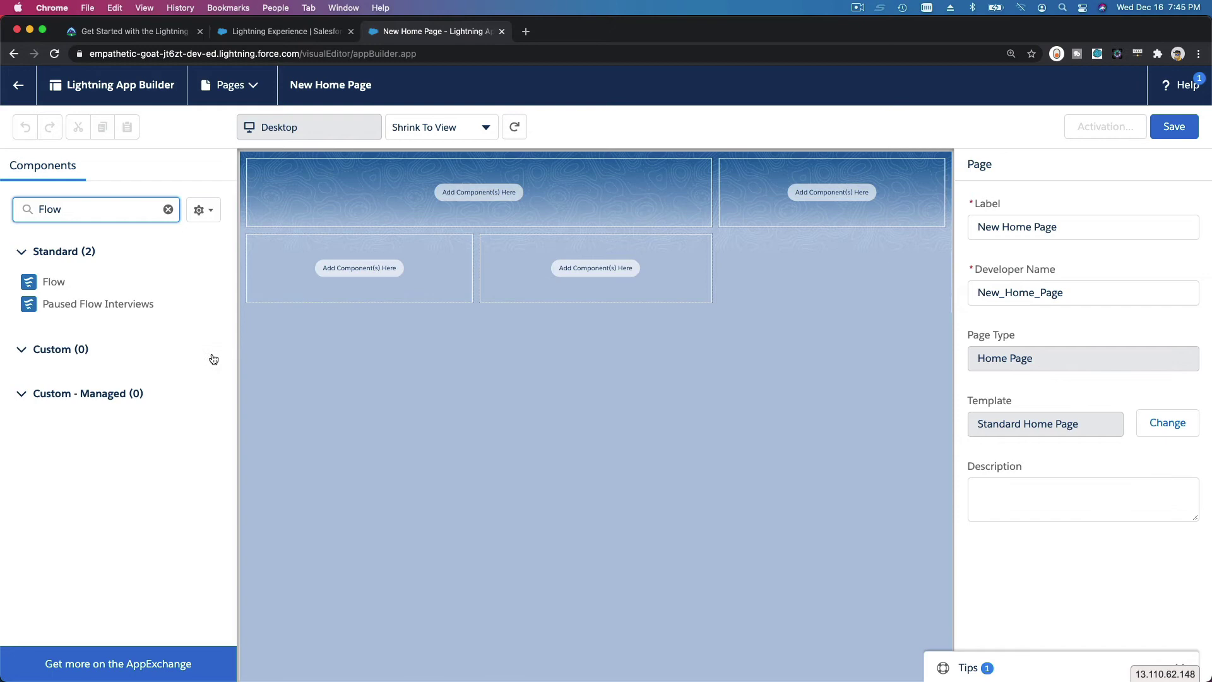
double_click(162, 209)
left_click(168, 211)
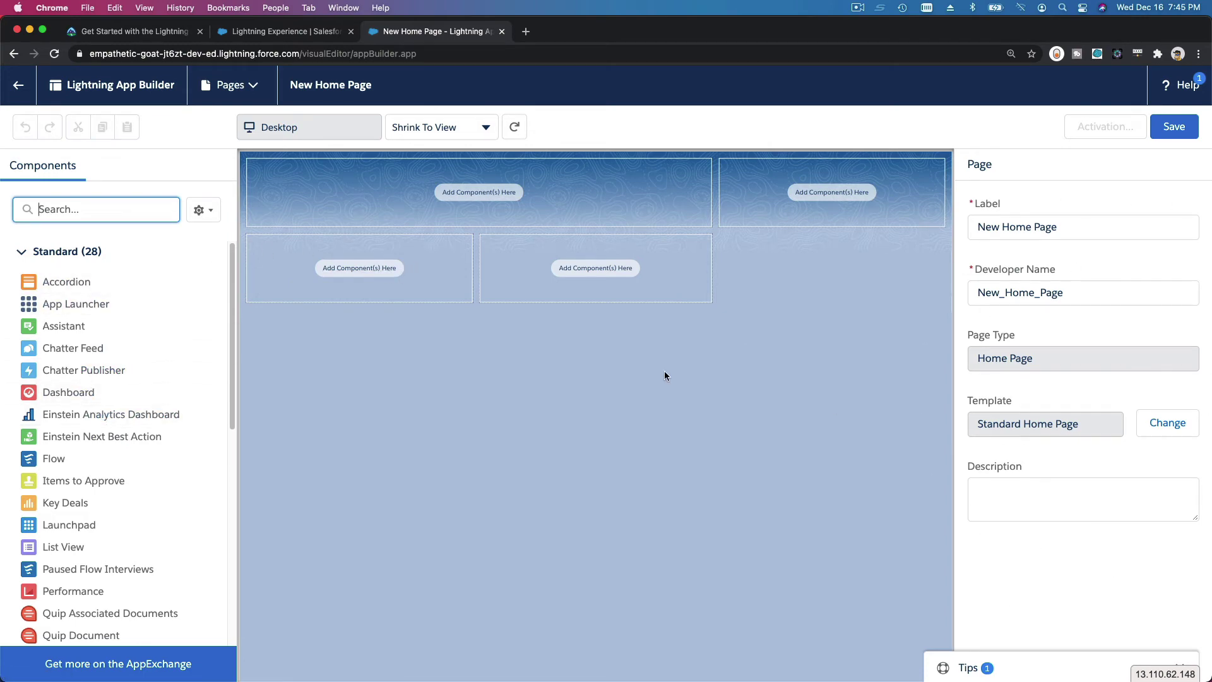
scroll(147, 316, "down", 1)
scroll(147, 316, "down", 1)
scroll(149, 315, "down", 2)
scroll(148, 314, "down", 2)
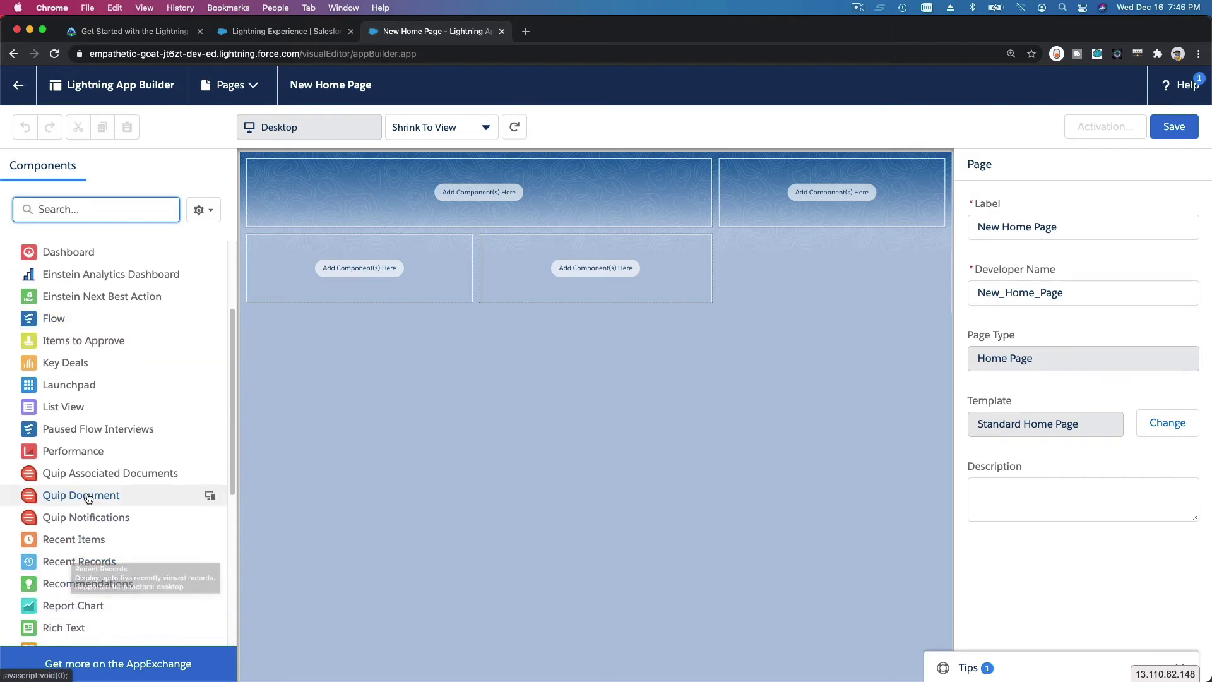
Step: Drop Recent Records into the top-right region, then open and close its visibility filter unchanged
left_click_drag(84, 564, 763, 198)
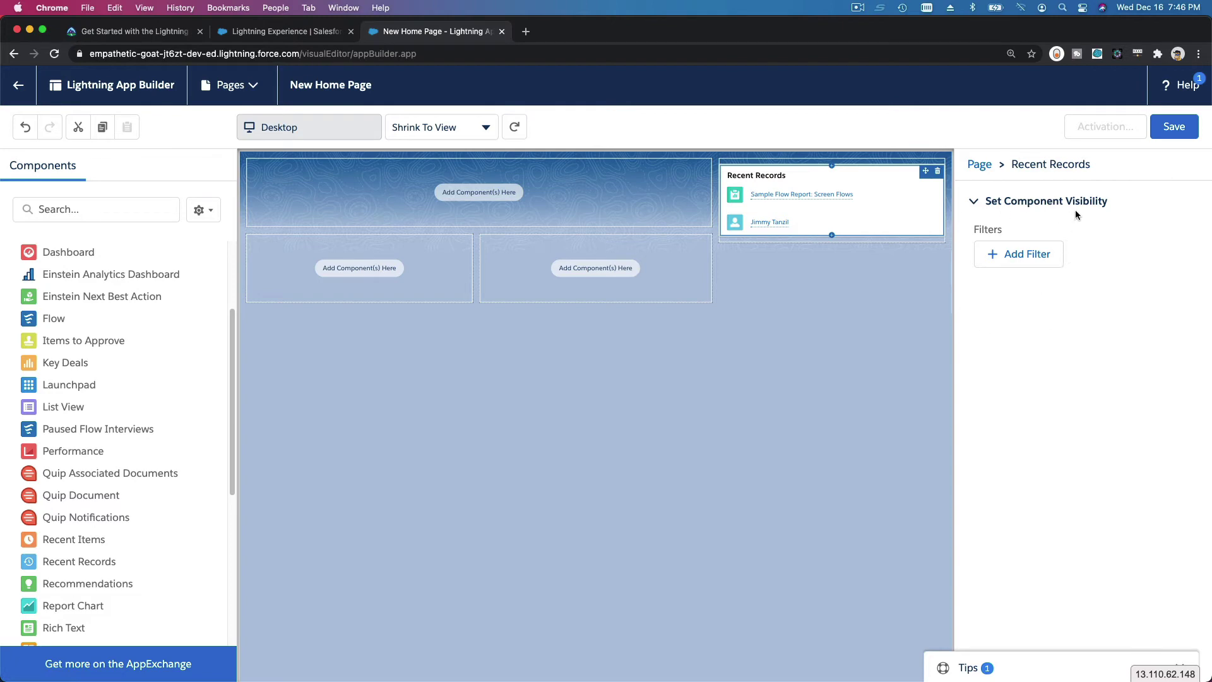
left_click(1018, 254)
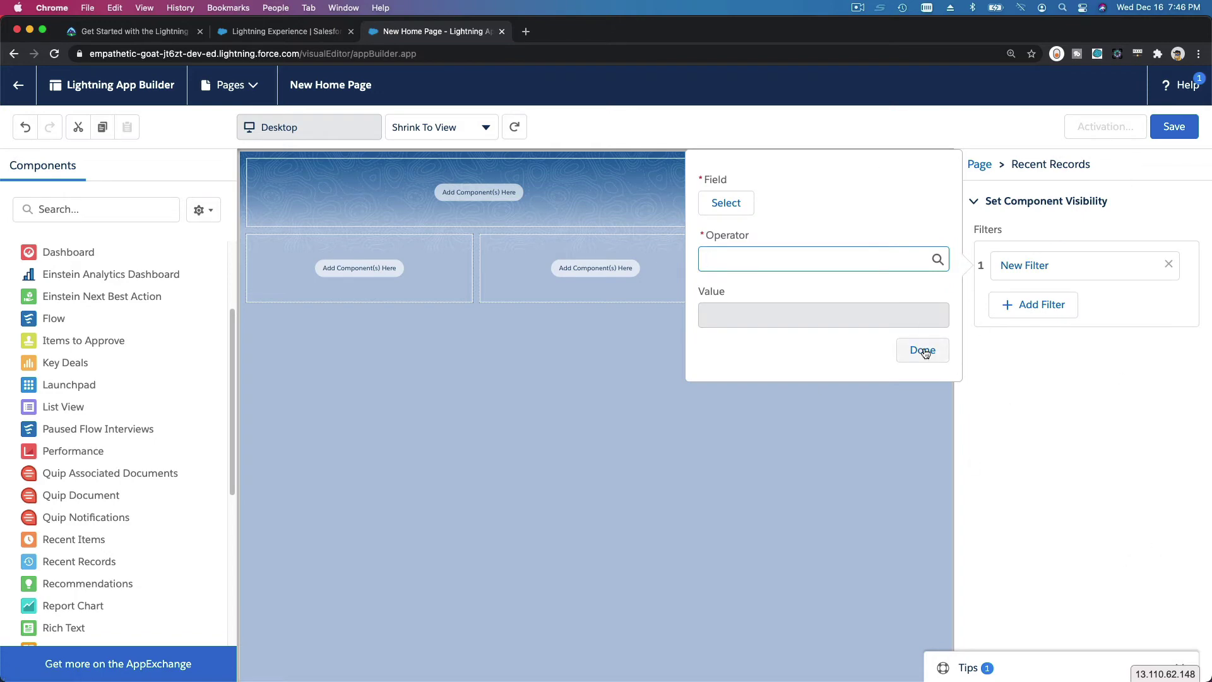
left_click(698, 475)
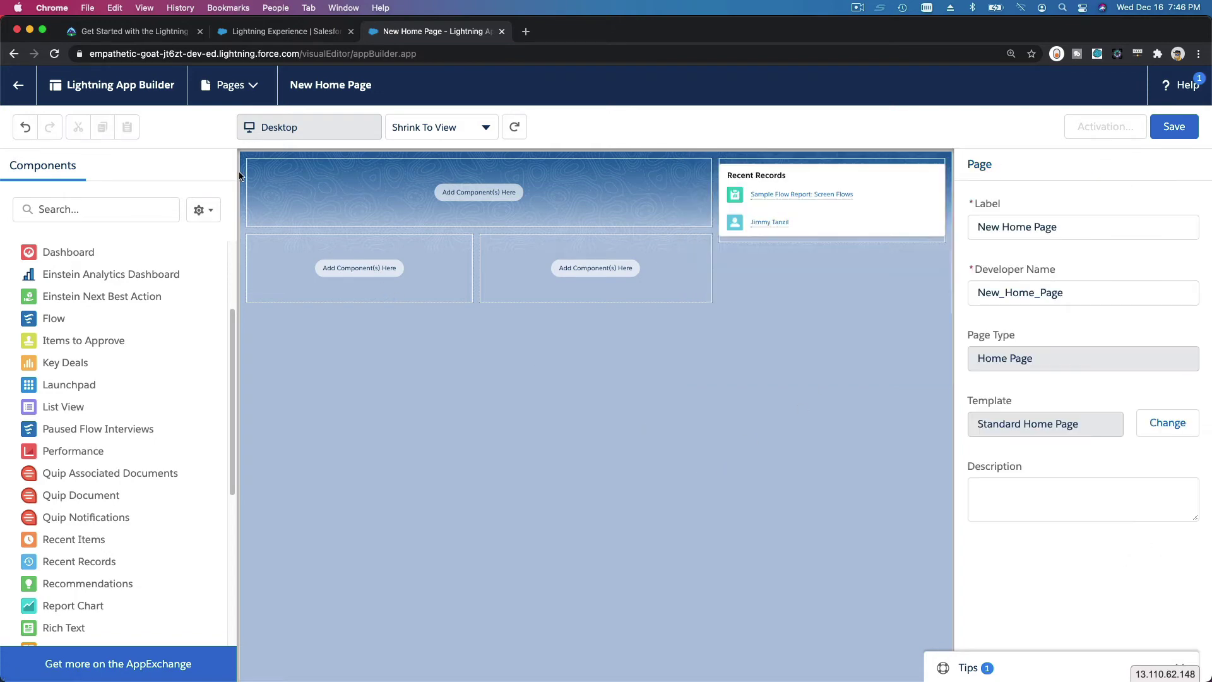
Step: Read Trailhead's App Builder interface sections, flipping between the unit and New Home Page to compare
left_click(166, 34)
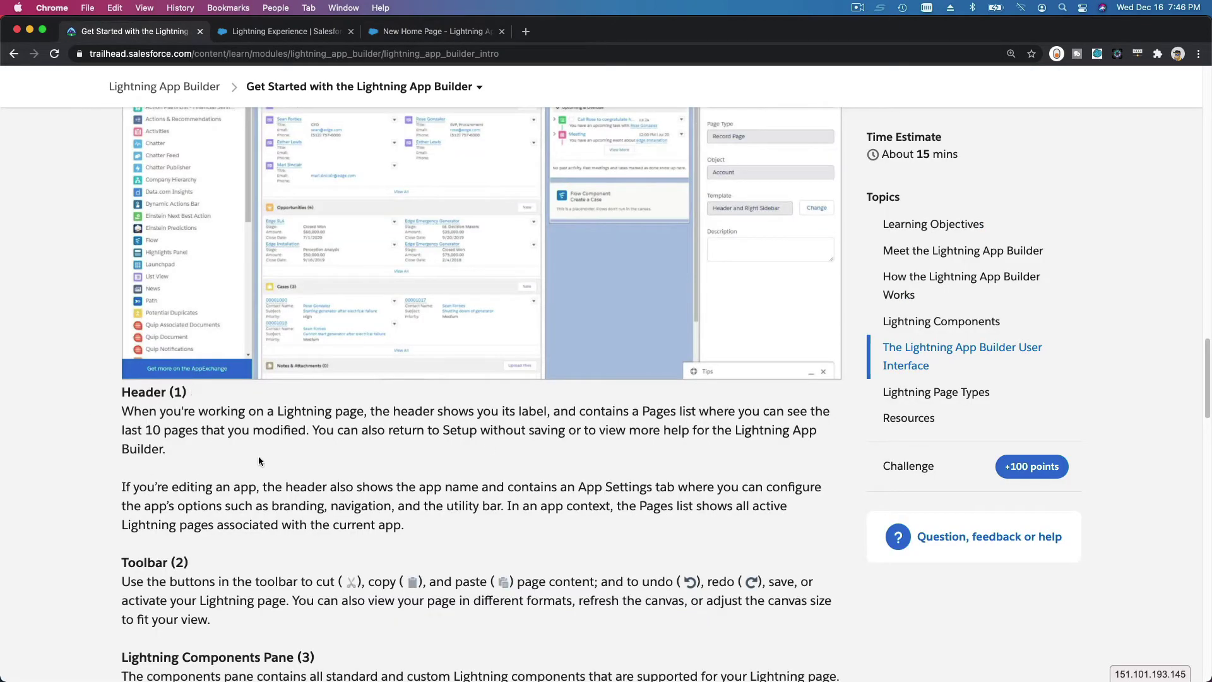
scroll(261, 453, "down", 4)
scroll(238, 409, "down", 1)
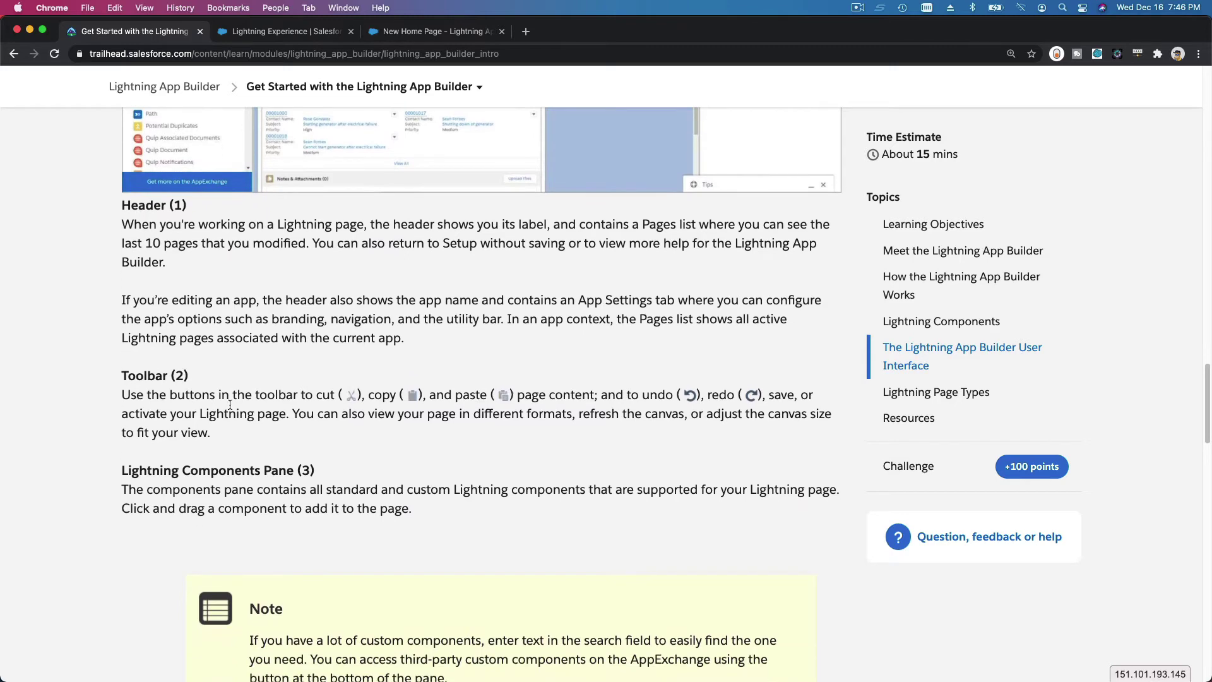
scroll(233, 429, "up", 2)
scroll(232, 188, "up", 2)
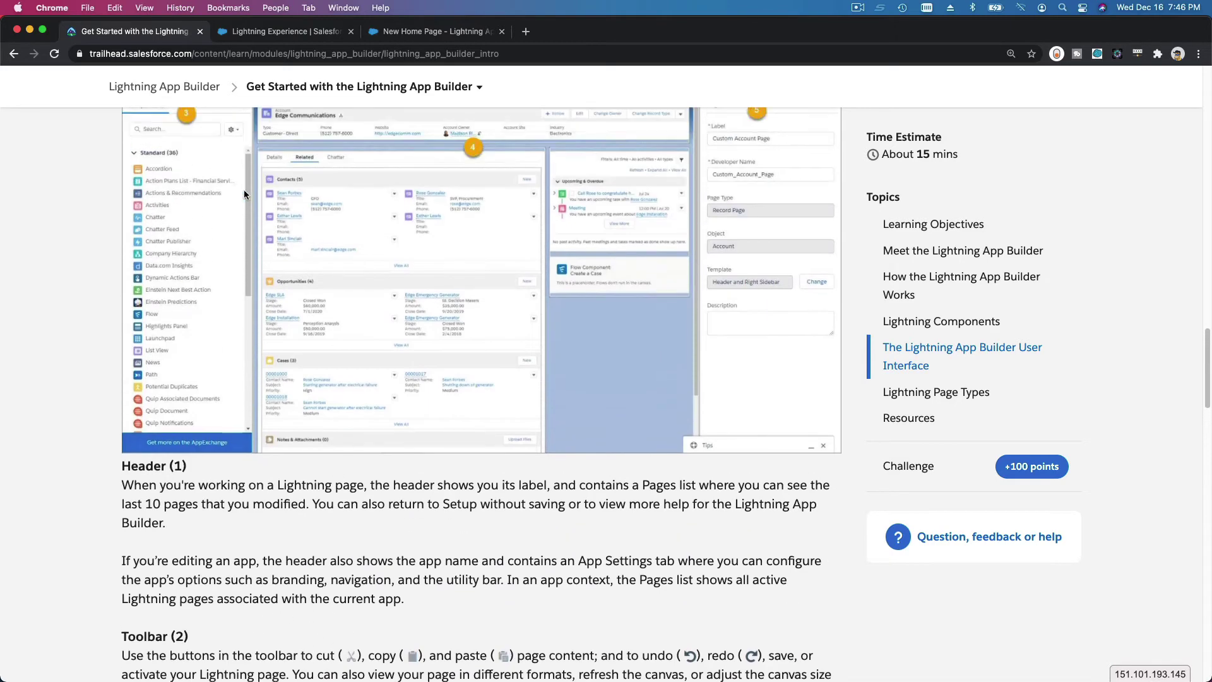
scroll(355, 386, "down", 1)
scroll(354, 386, "down", 4)
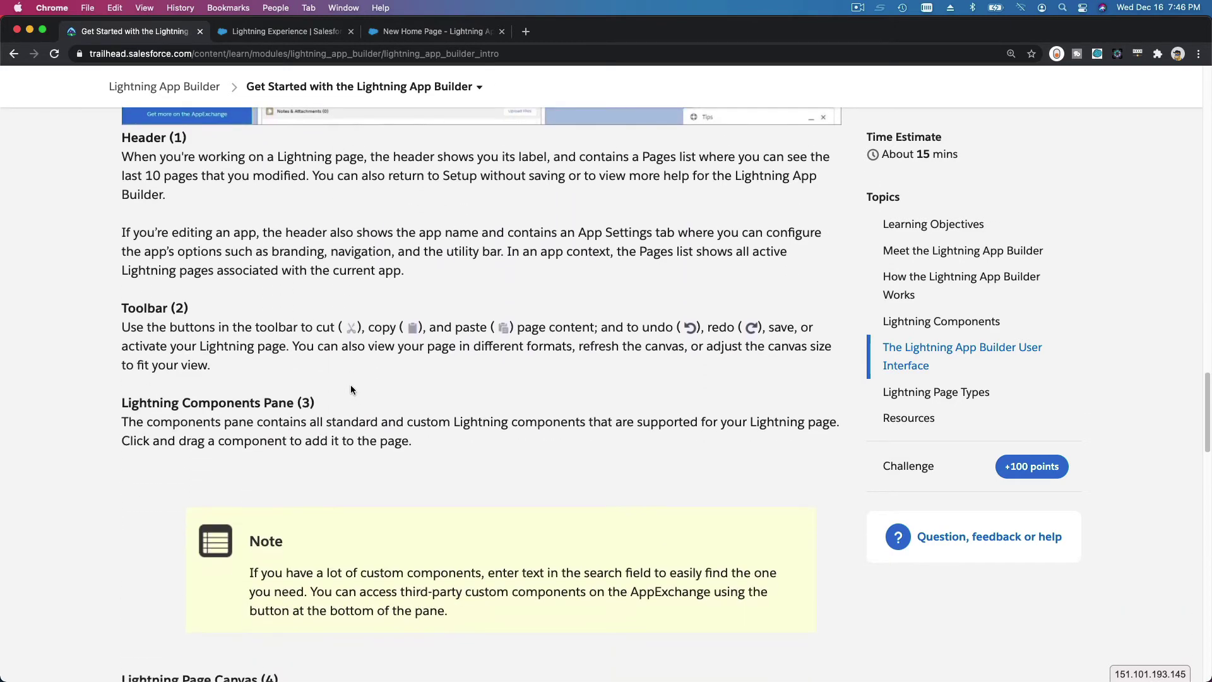
scroll(305, 500, "down", 4)
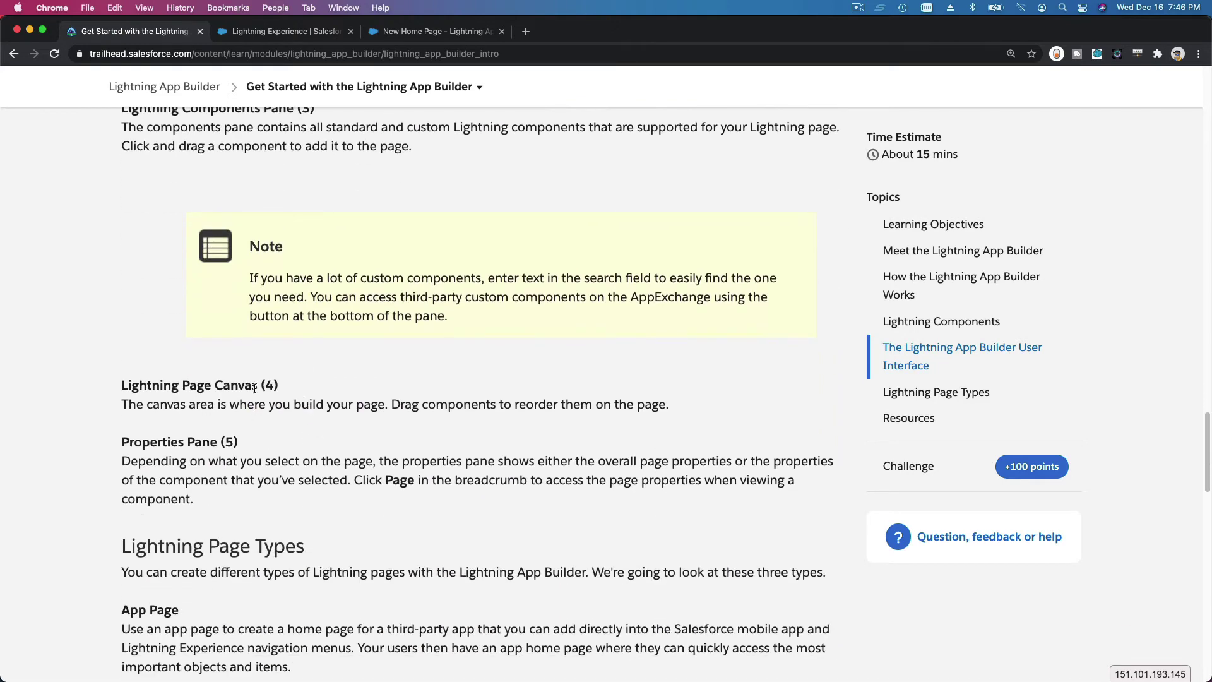
left_click(405, 31)
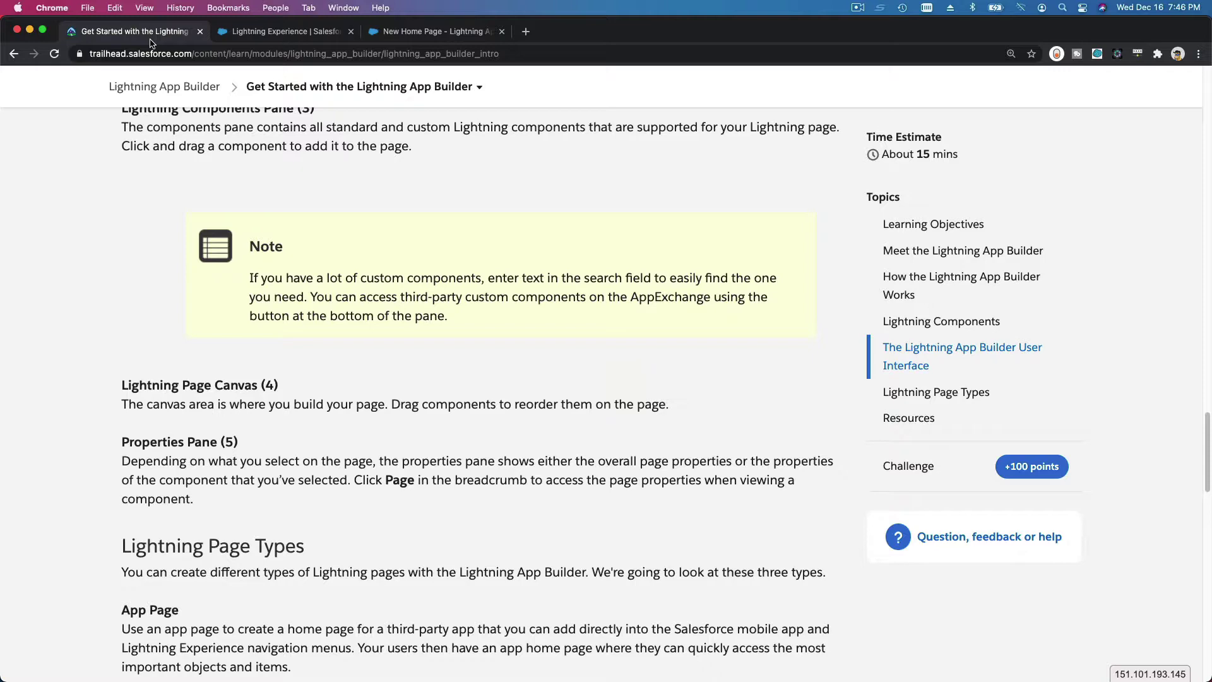
left_click(169, 33)
scroll(448, 271, "down", 1)
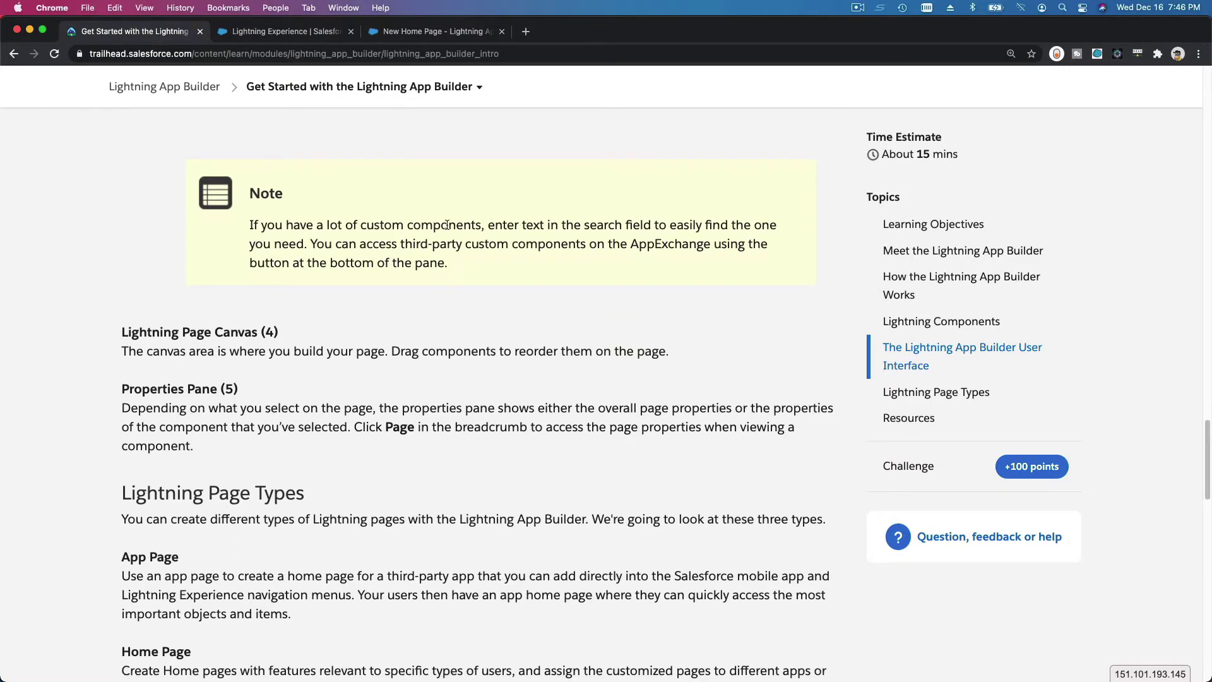
left_click(447, 31)
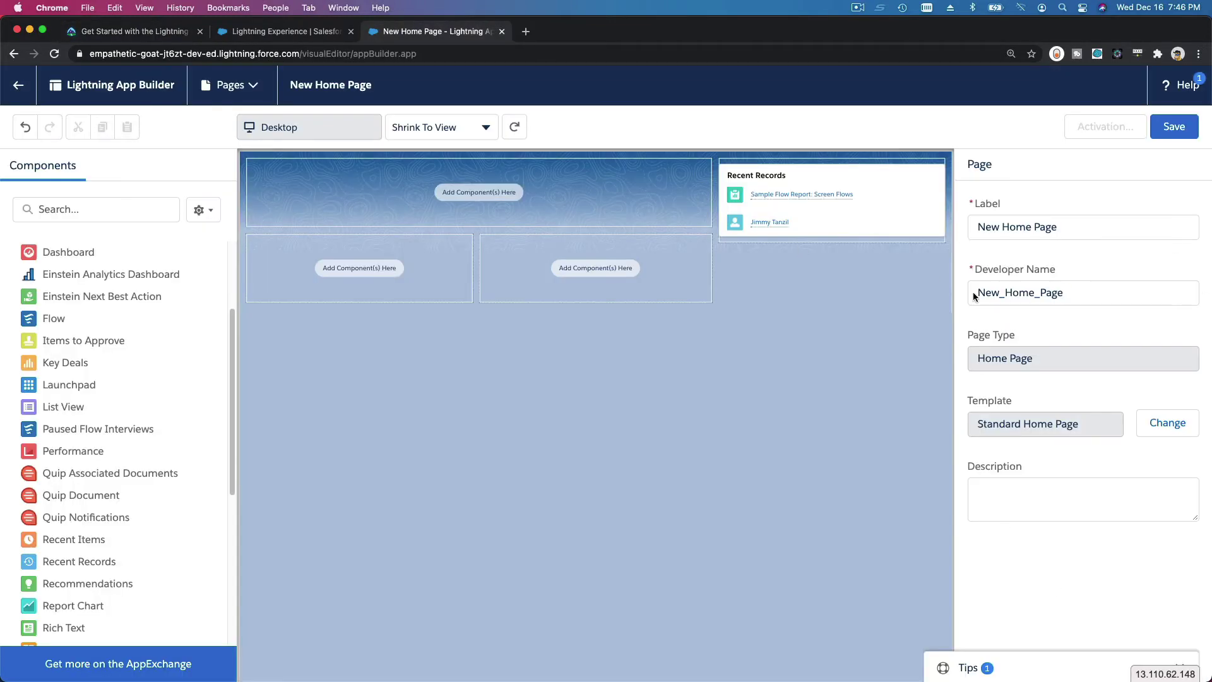
left_click(152, 34)
scroll(435, 260, "down", 5)
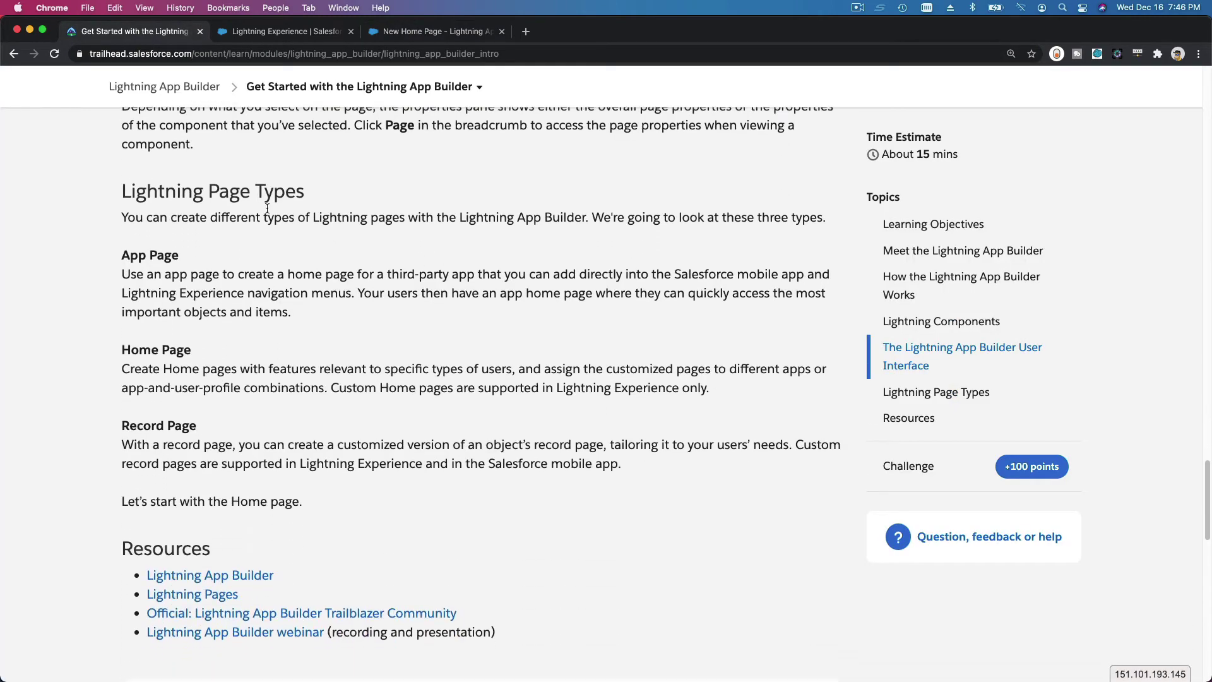
Step: Read the Lightning Page Types section, highlighting the App Page, Home Page and Record Page headings, glancing at the module's unit list
triple_click(253, 193)
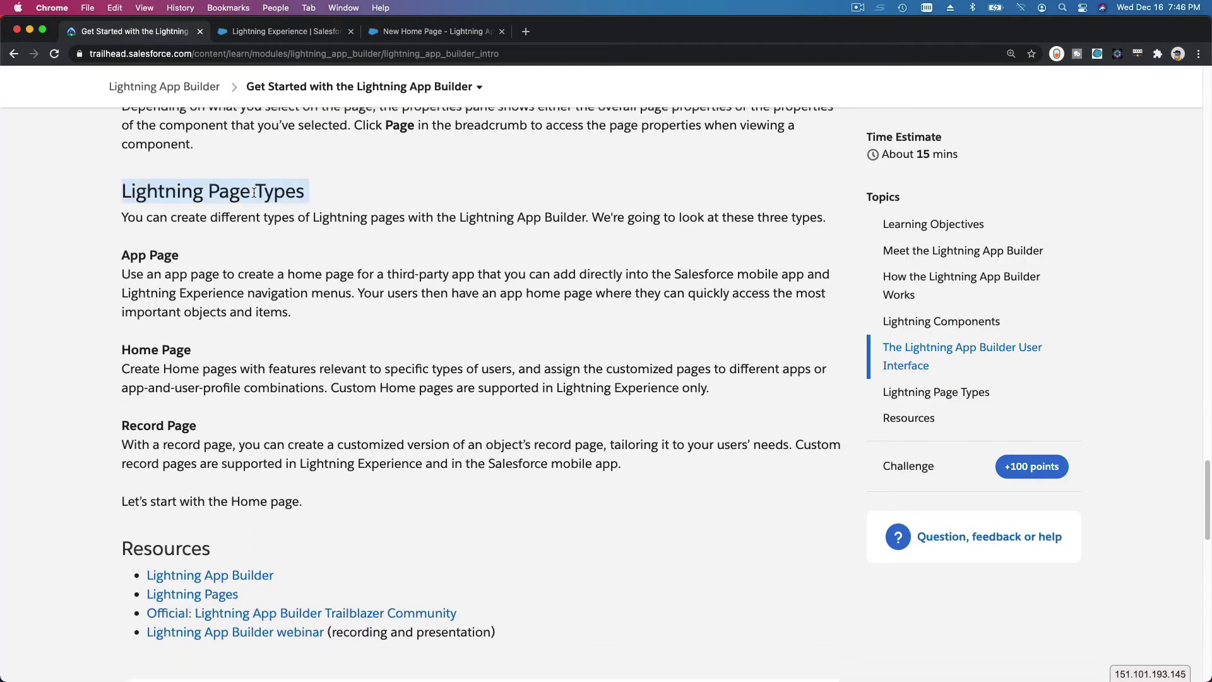
triple_click(134, 252)
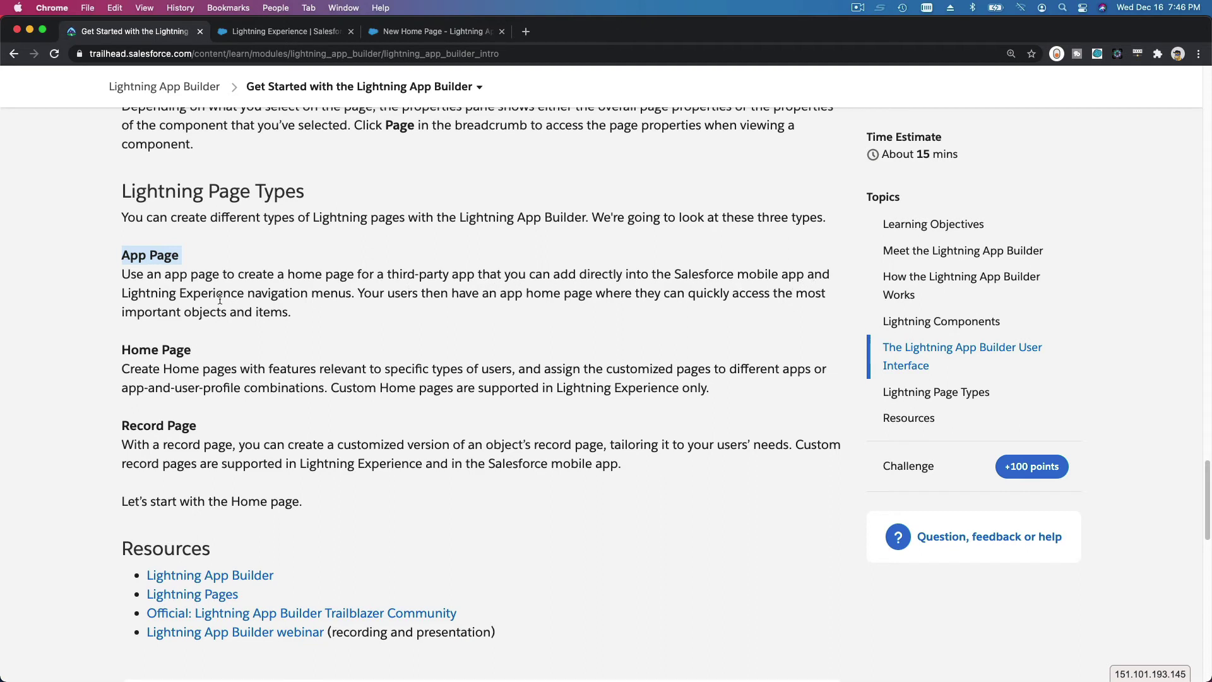
left_click(325, 313)
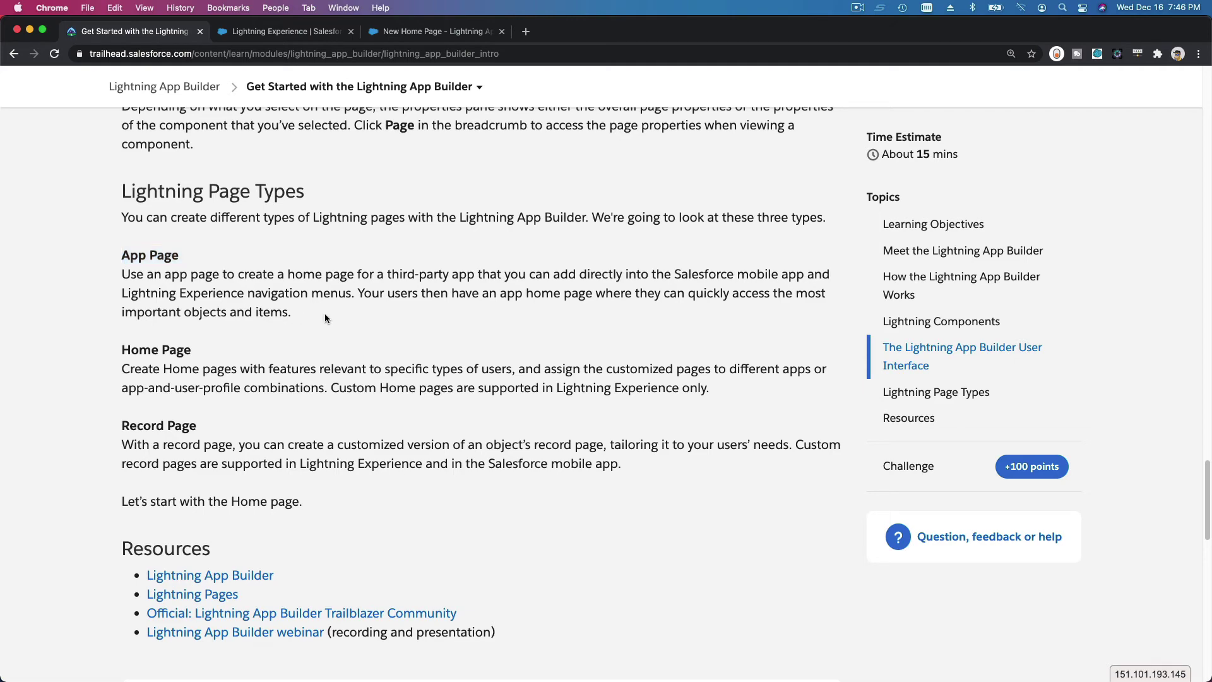
left_click(445, 86)
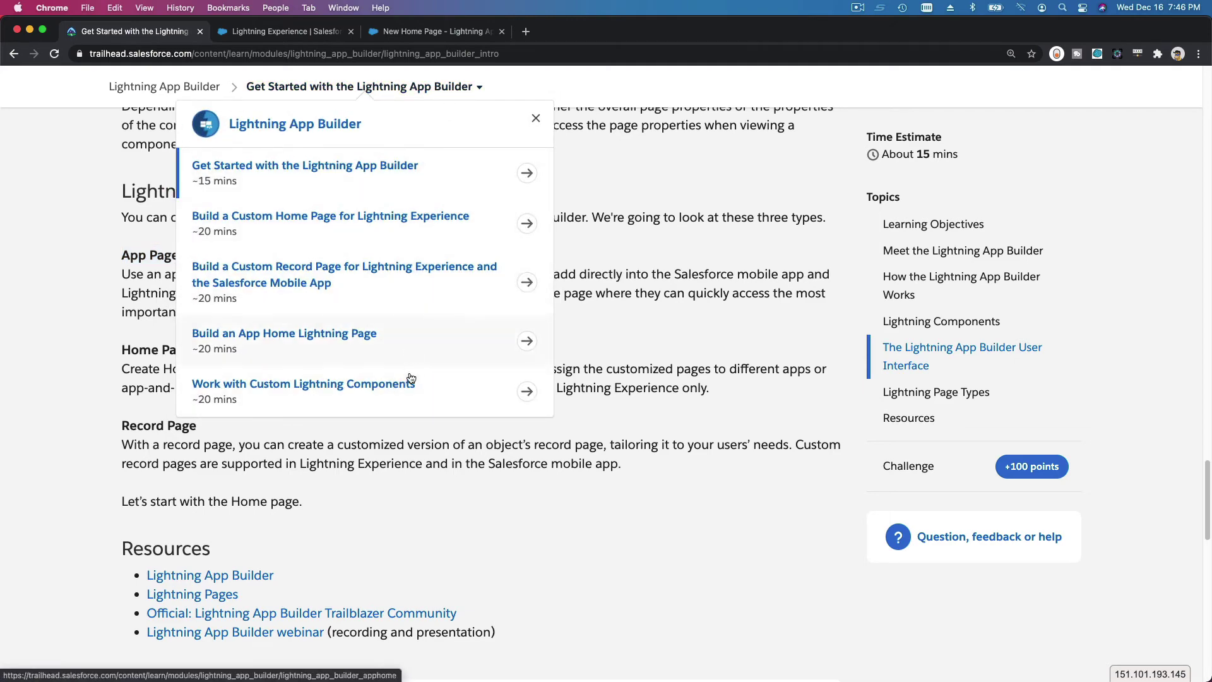
key("Escape")
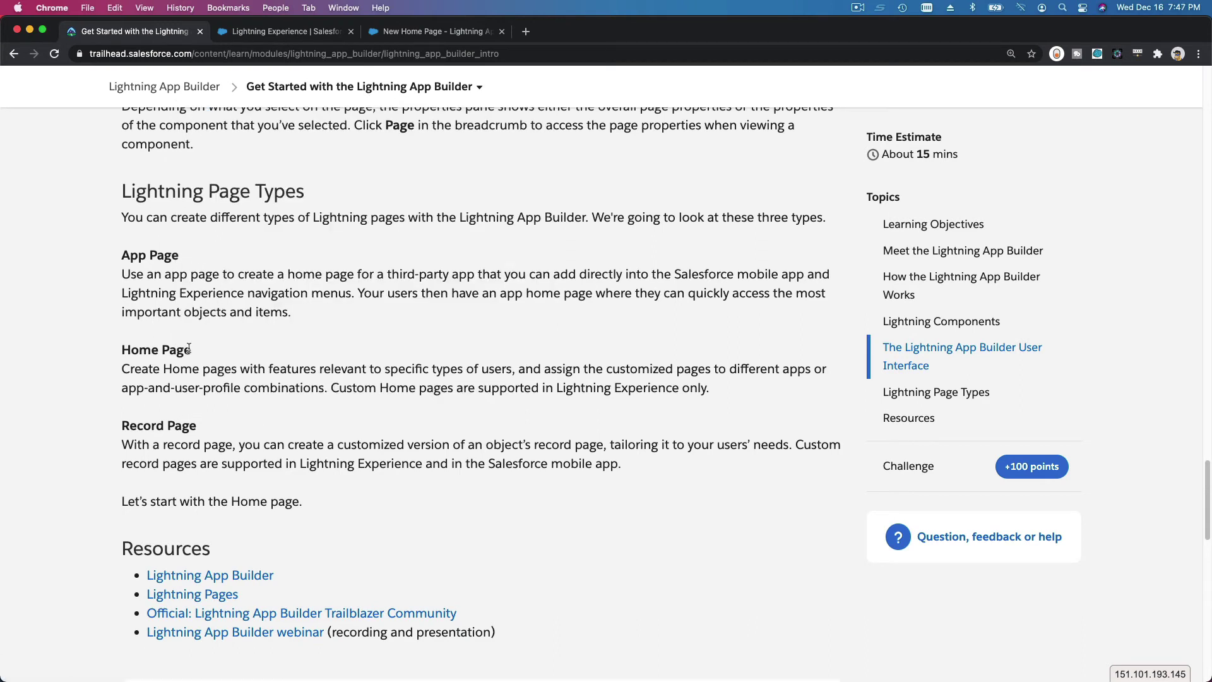
left_click_drag(189, 348, 121, 349)
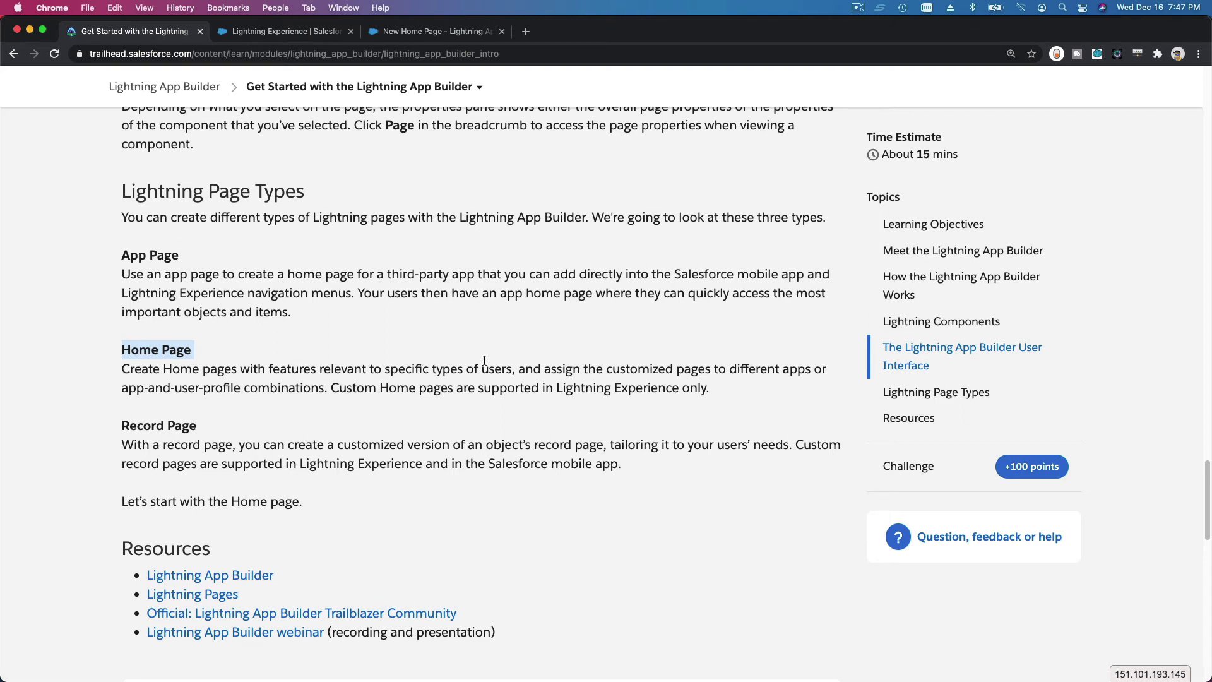
left_click(478, 323)
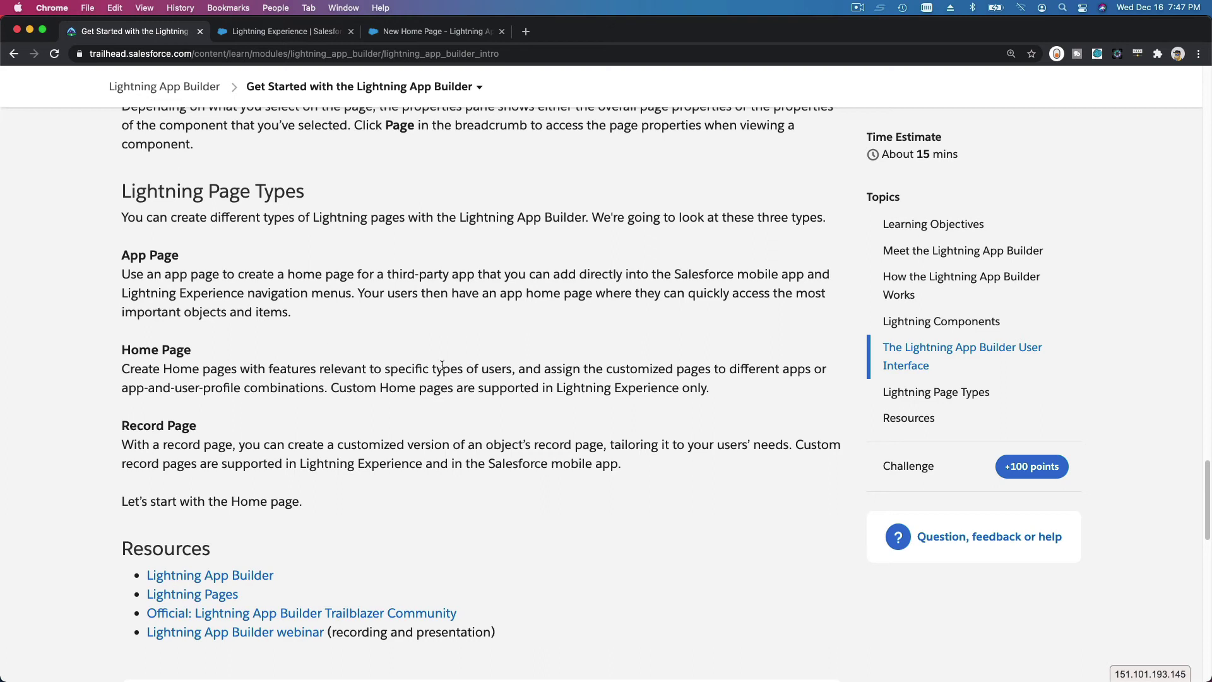
triple_click(169, 428)
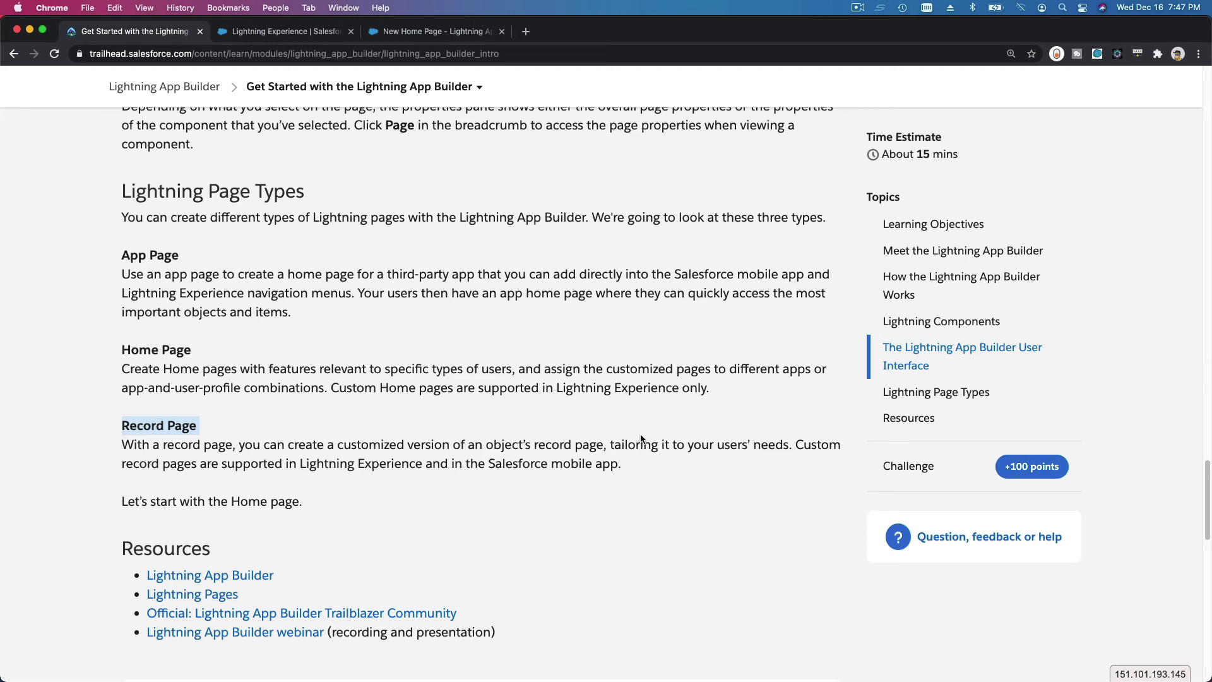
left_click(747, 469)
scroll(643, 419, "down", 1)
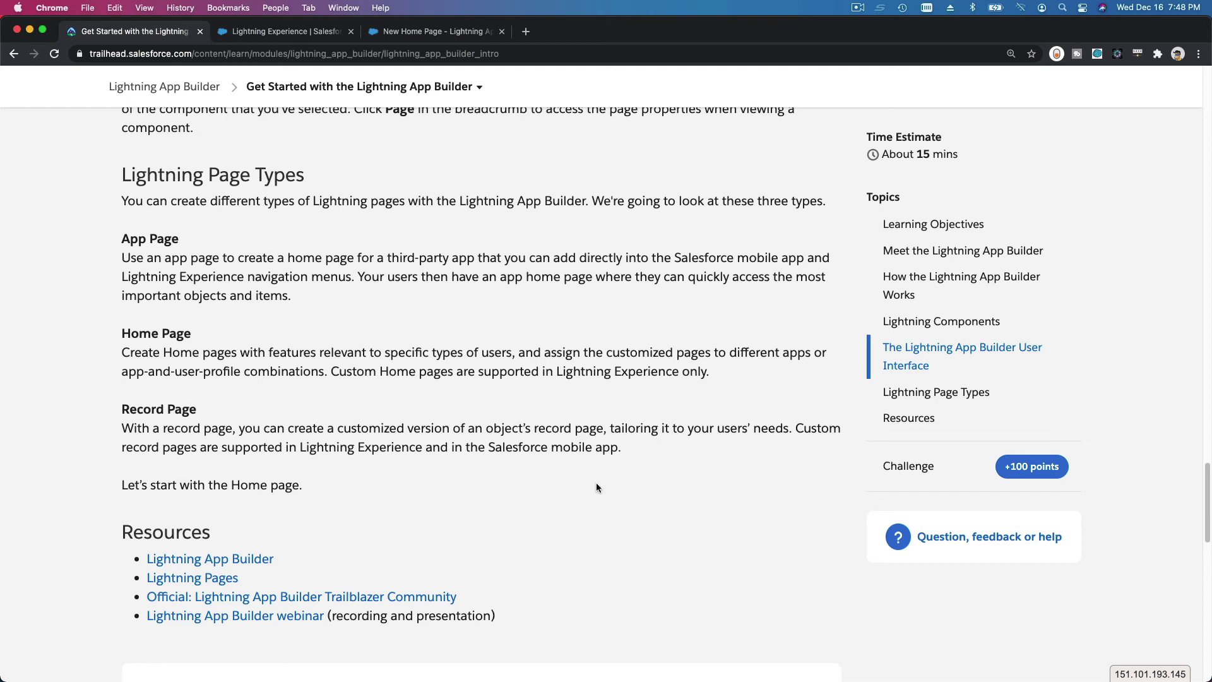
scroll(643, 494, "down", 3)
scroll(642, 494, "down", 2)
scroll(744, 552, "down", 4)
scroll(741, 549, "down", 3)
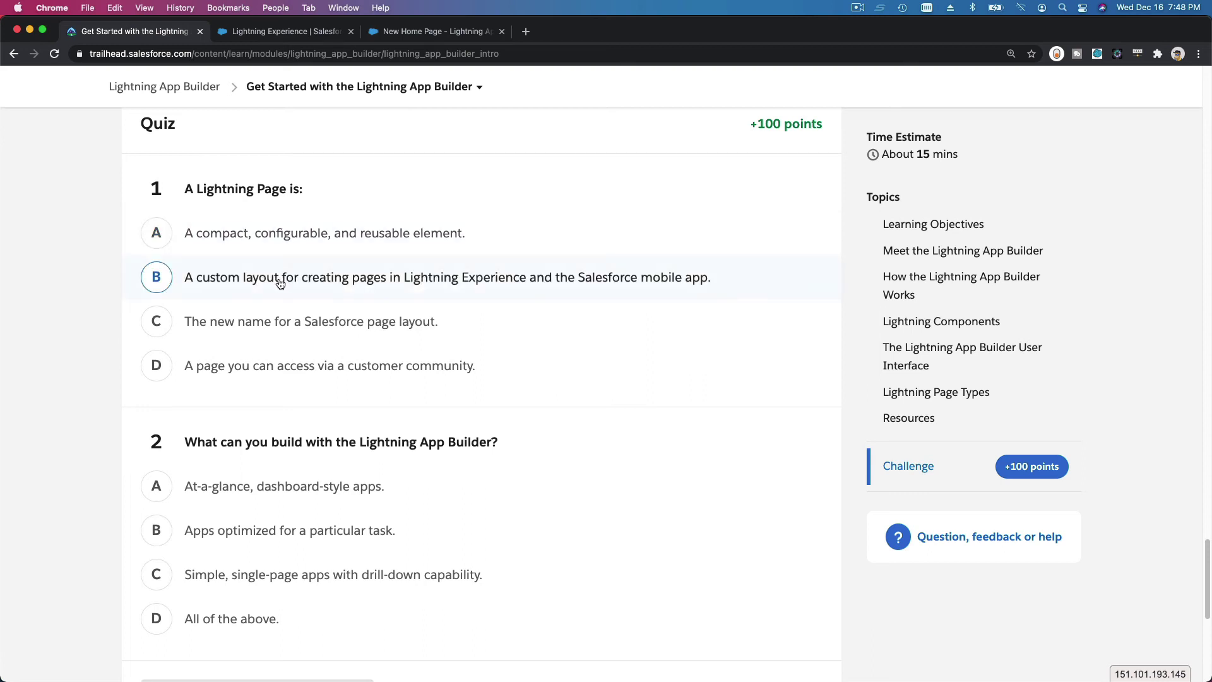
Step: Answer B for question 1 and All of the above for question 2, then check the quiz for 100 points
left_click(280, 283)
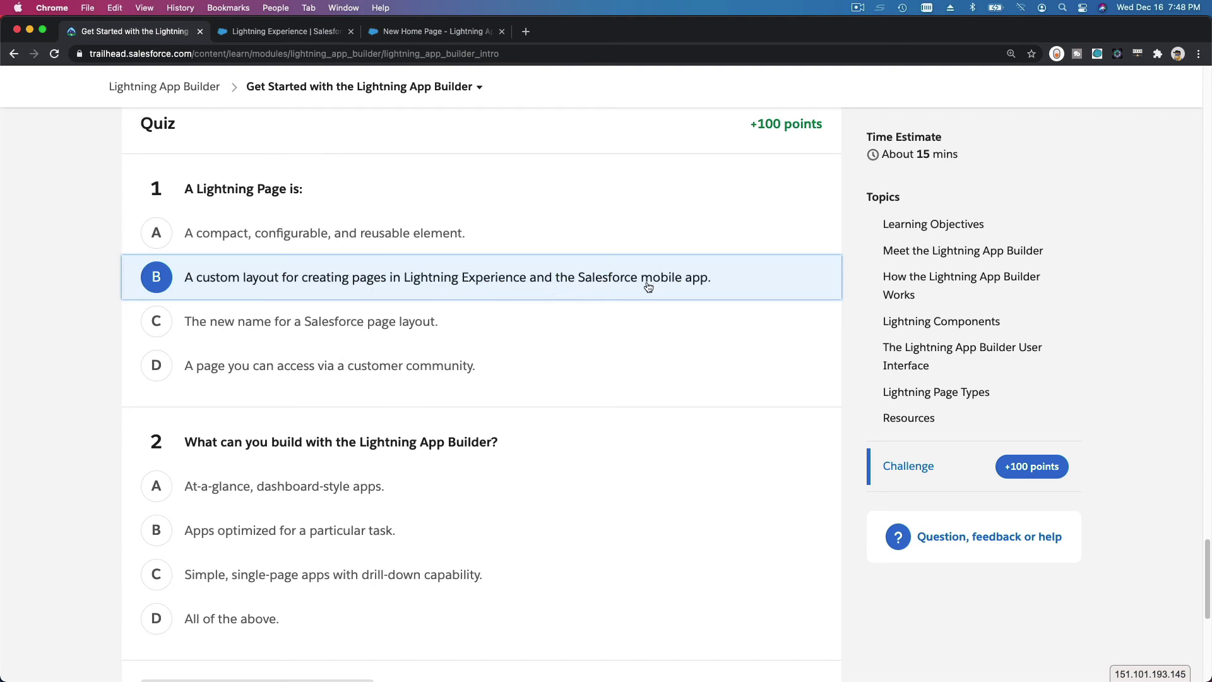
scroll(648, 285, "down", 3)
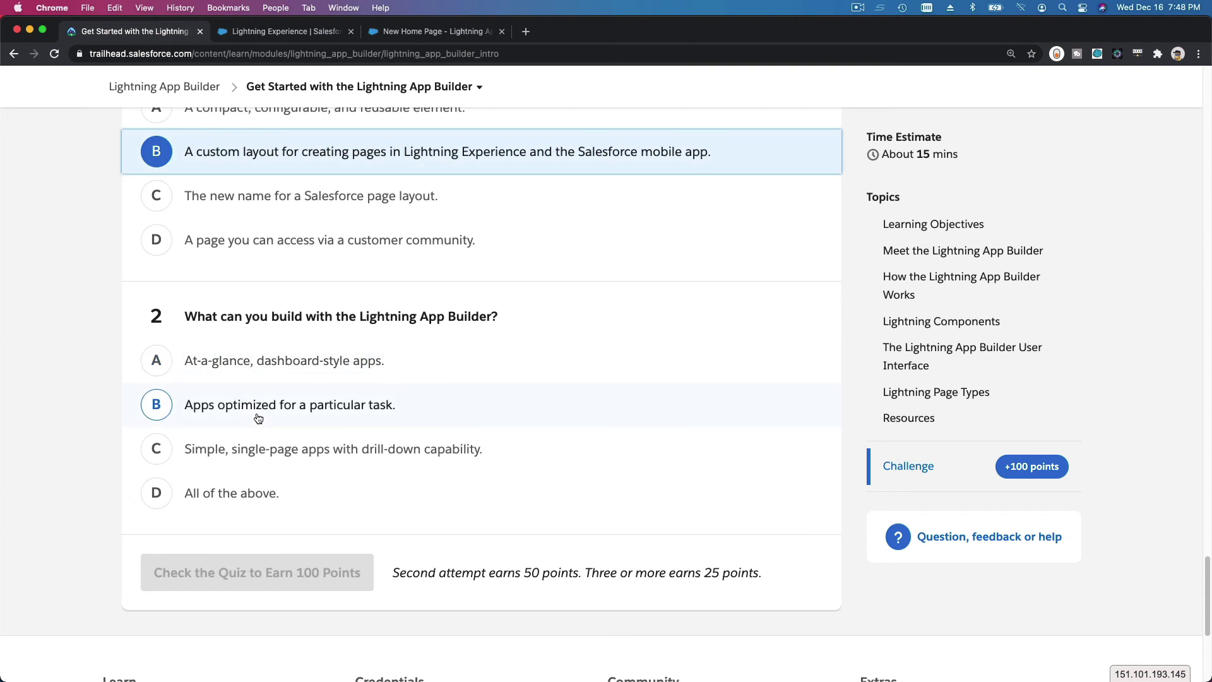
left_click(244, 495)
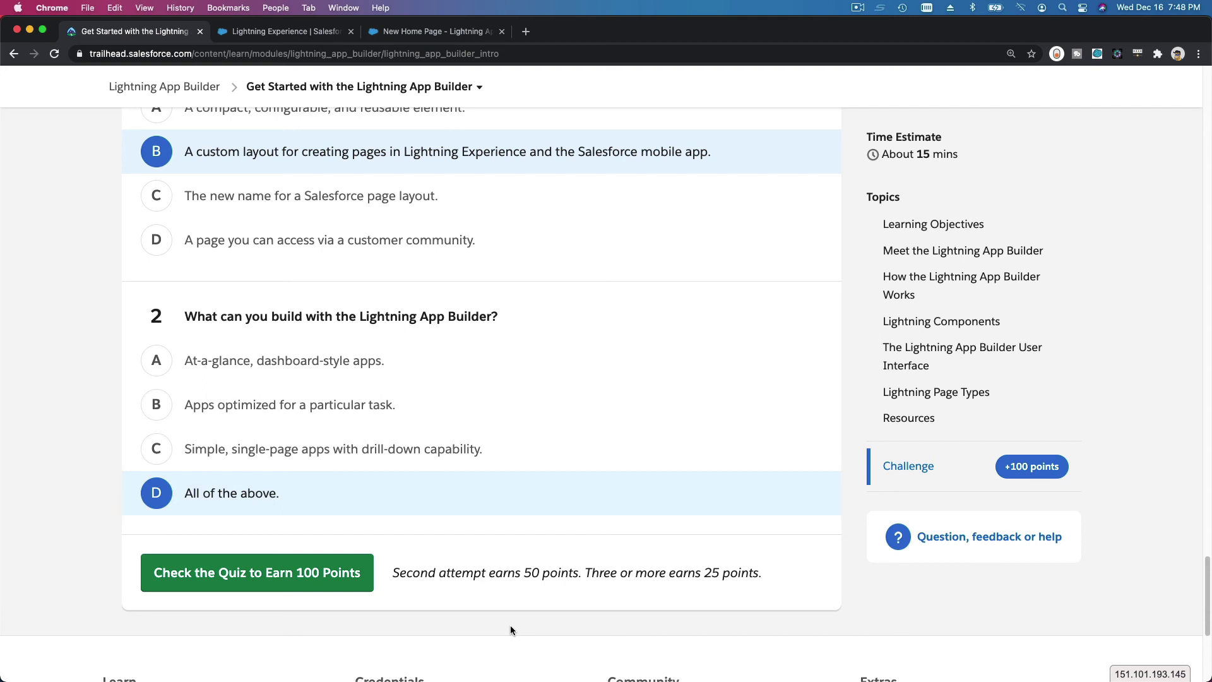
scroll(451, 487, "down", 2)
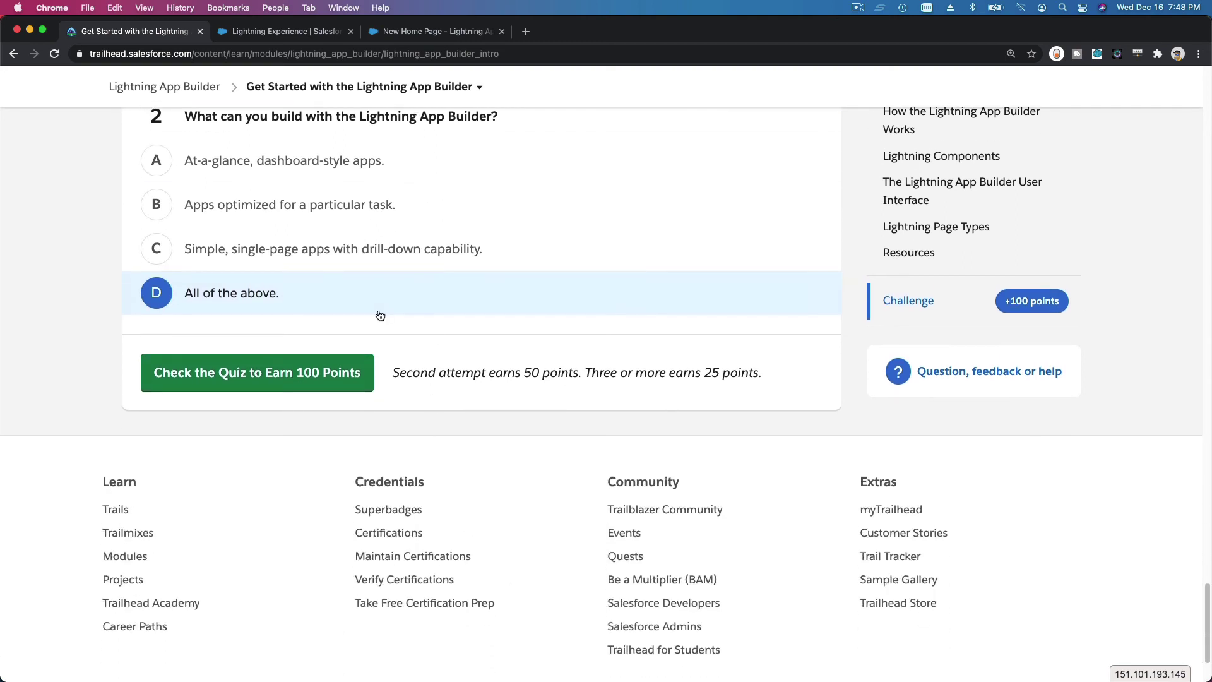
left_click(392, 91)
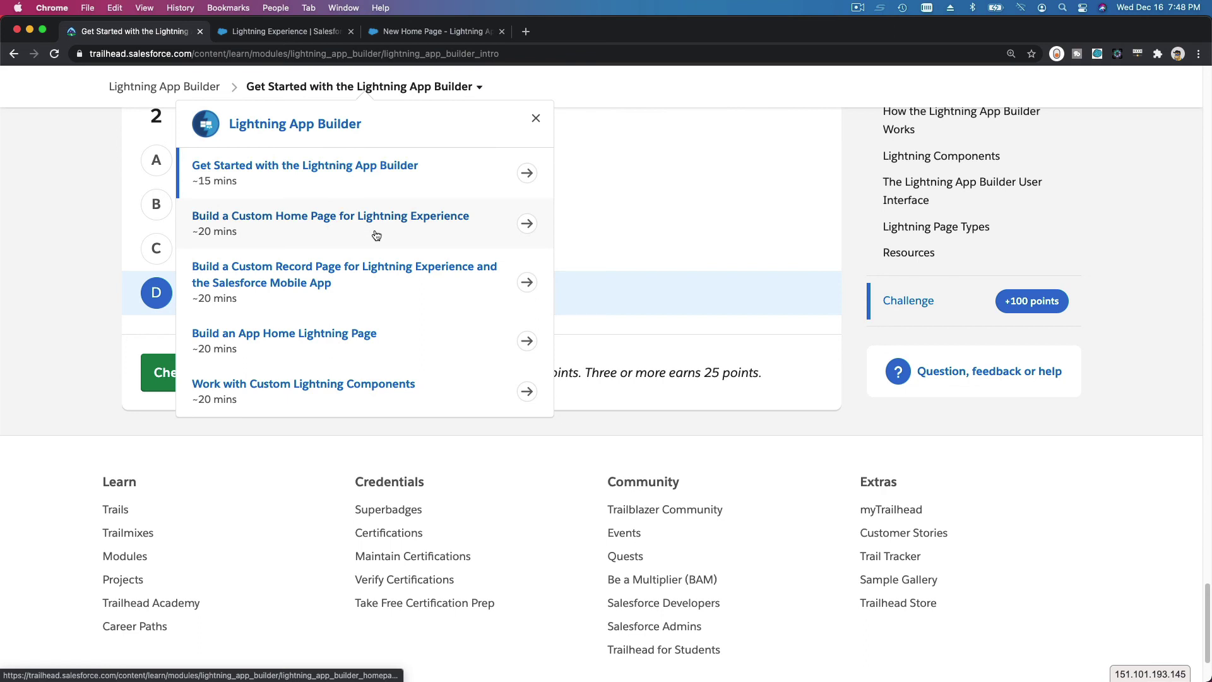
left_click(59, 268)
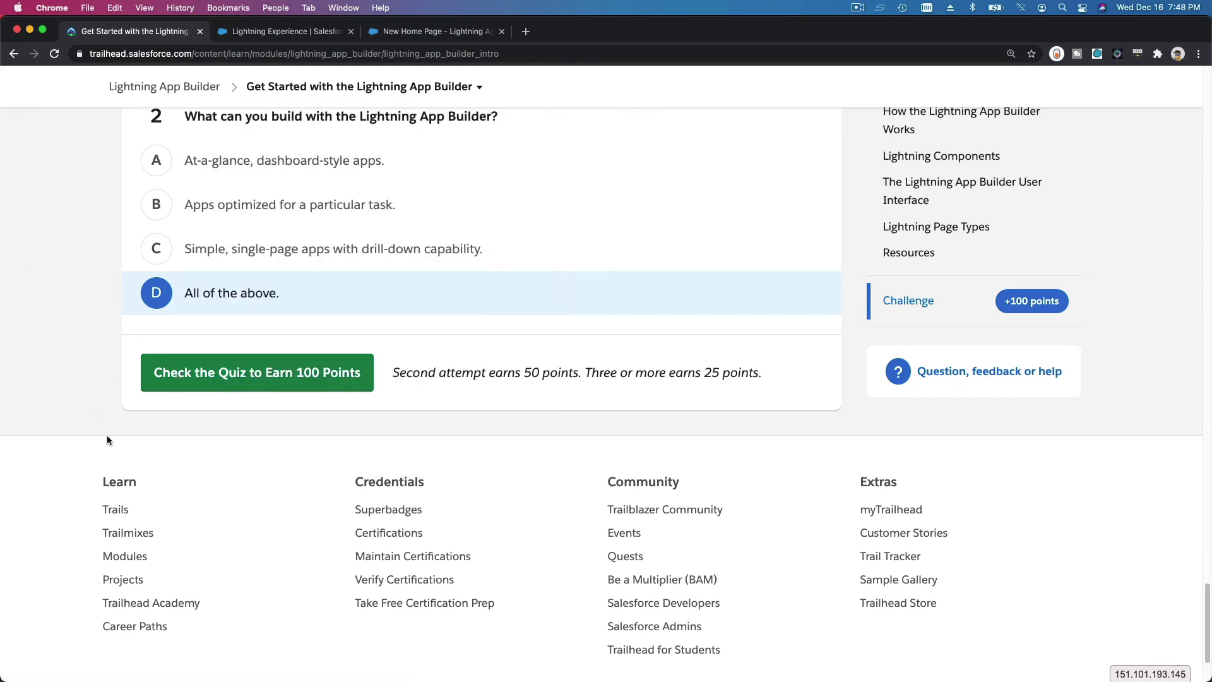
left_click(290, 375)
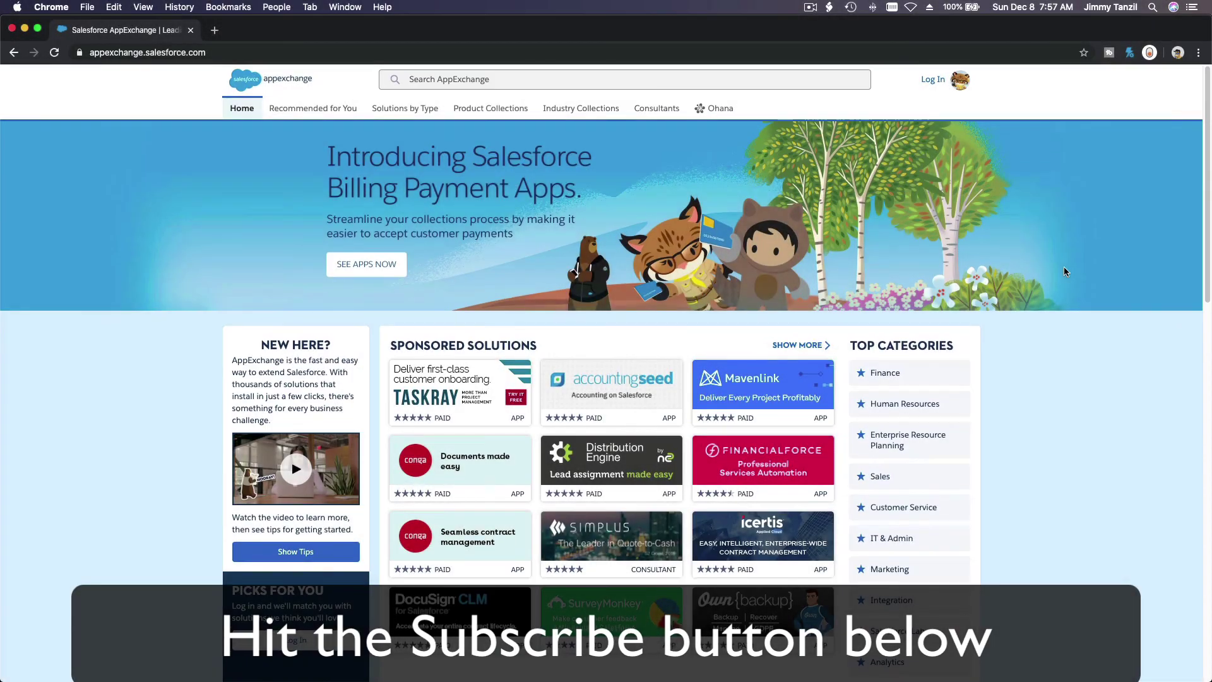
scroll(1122, 224, "down", 1)
scroll(1123, 224, "down", 4)
scroll(1123, 224, "down", 3)
scroll(1122, 224, "down", 1)
scroll(1122, 224, "down", 5)
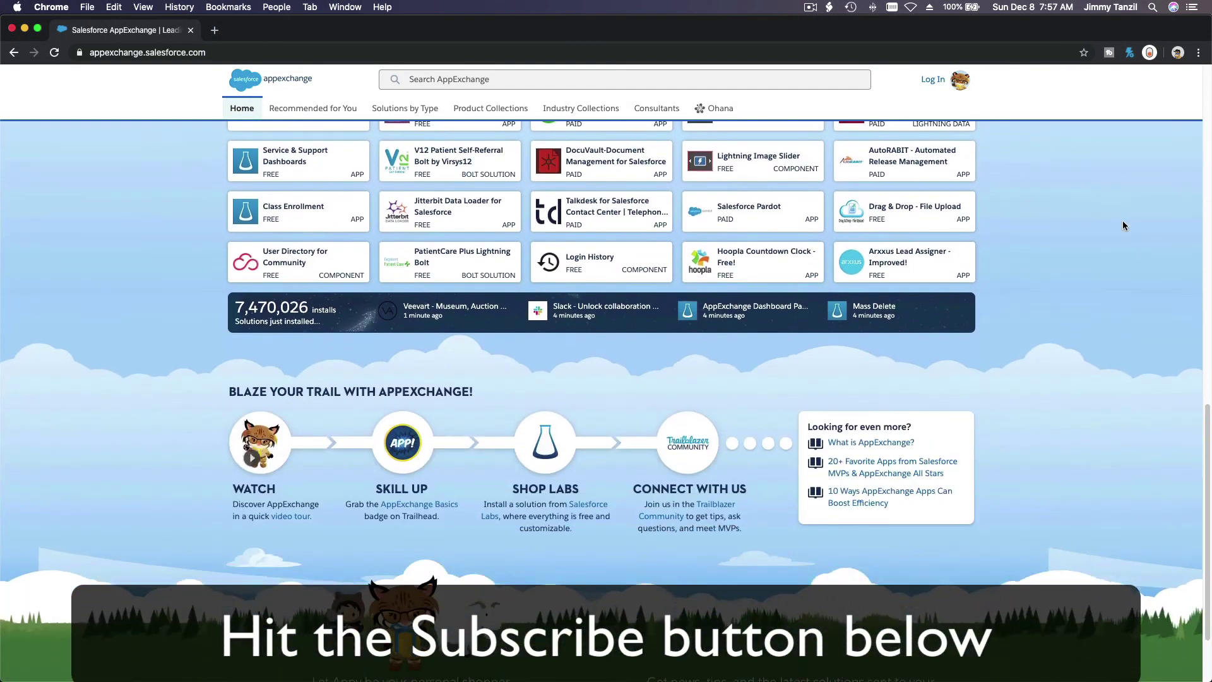